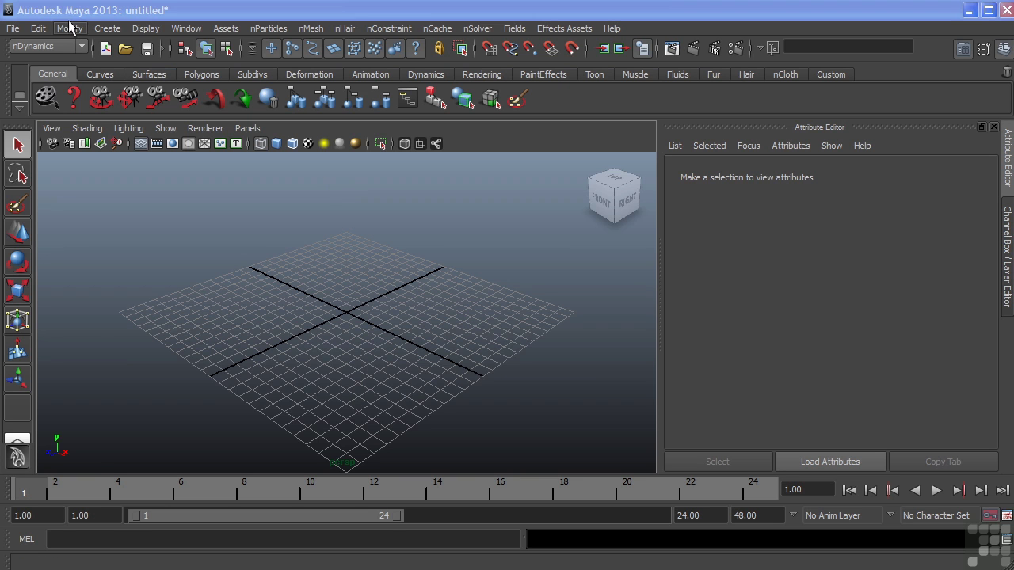
- Create a polygon cylinder and snap its pivot down to its base
{"action": "left_click", "coordinate": [110, 30]}
{"action": "mouse_move", "coordinate": [144, 66]}
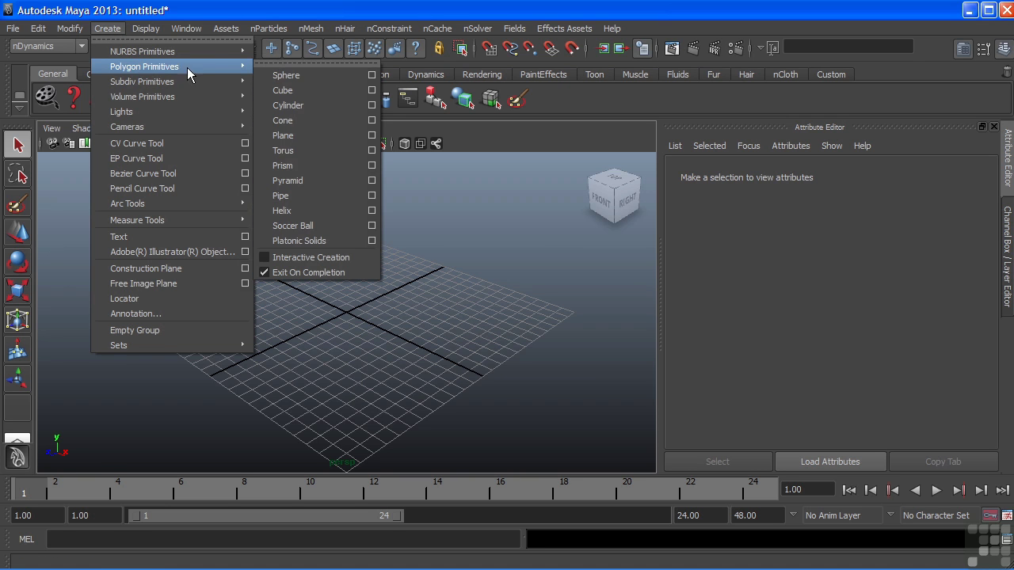
{"action": "left_click", "coordinate": [292, 109]}
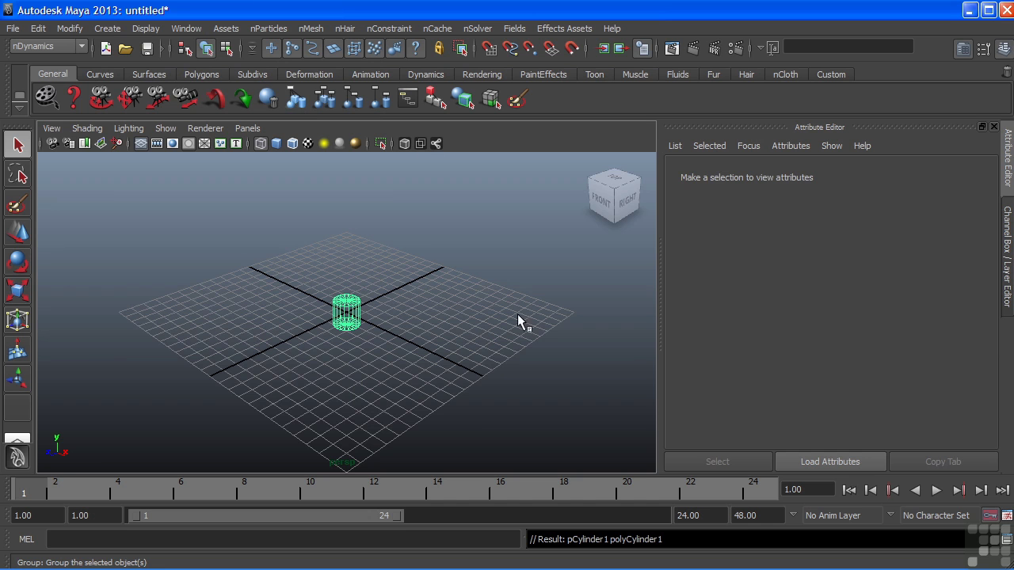
{"action": "left_click_drag", "start_coordinate": [350, 347], "coordinate": [475, 335], "text": "alt"}
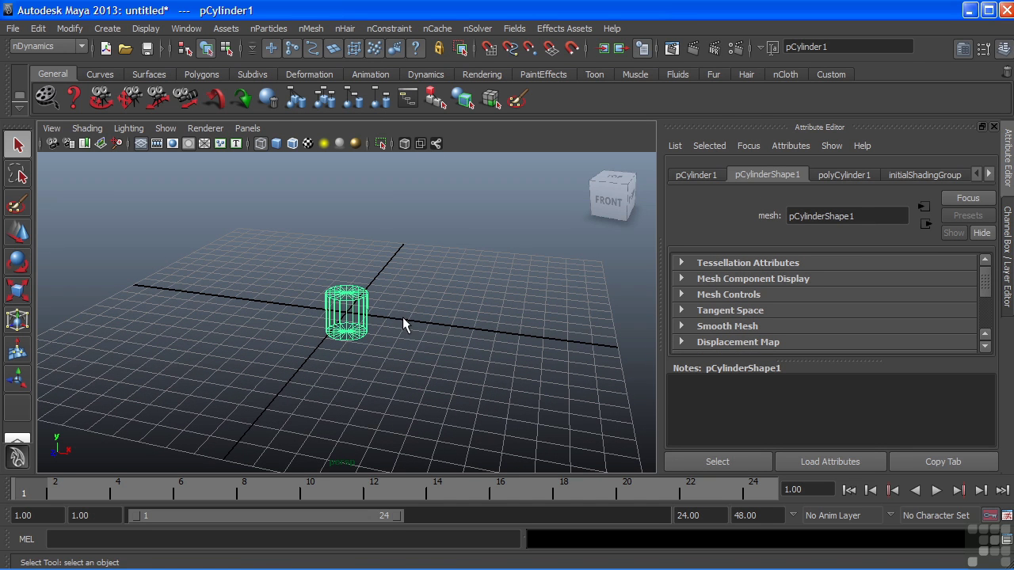
{"action": "key", "text": "w"}
{"action": "key", "text": "Insert"}
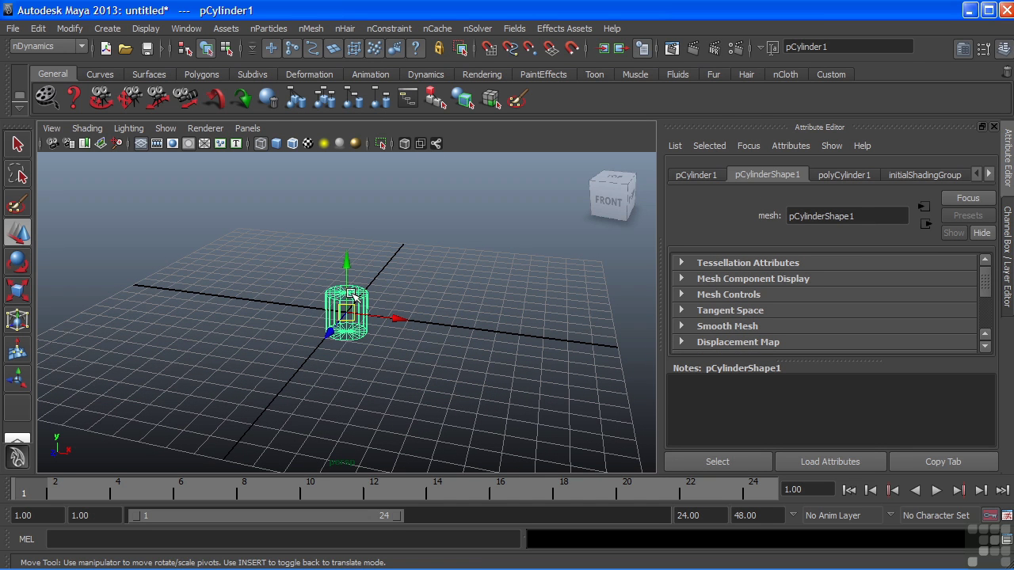
{"action": "key", "text": "v"}
{"action": "left_click_drag", "start_coordinate": [351, 312], "coordinate": [349, 331]}
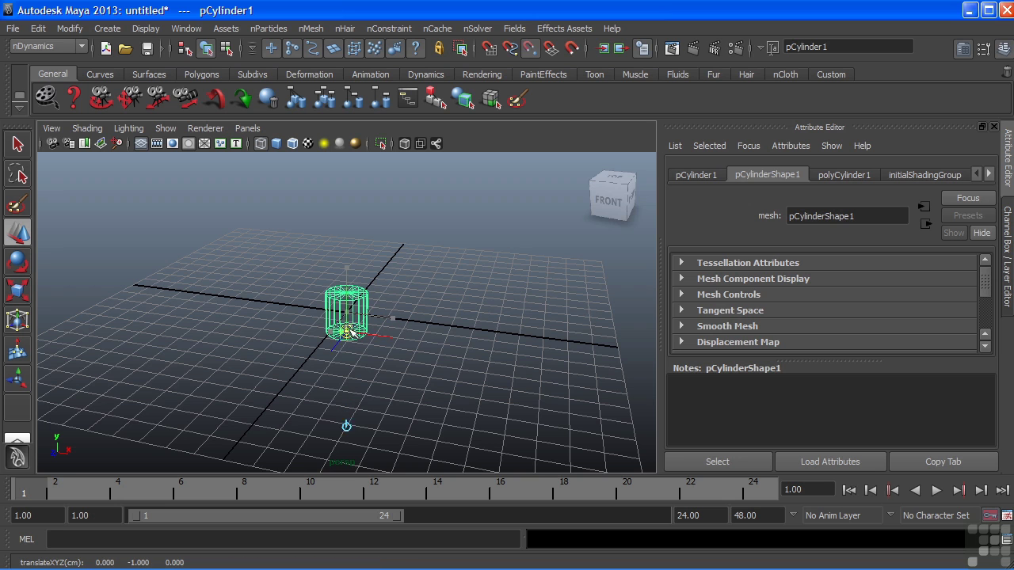
{"action": "key", "text": "Insert"}
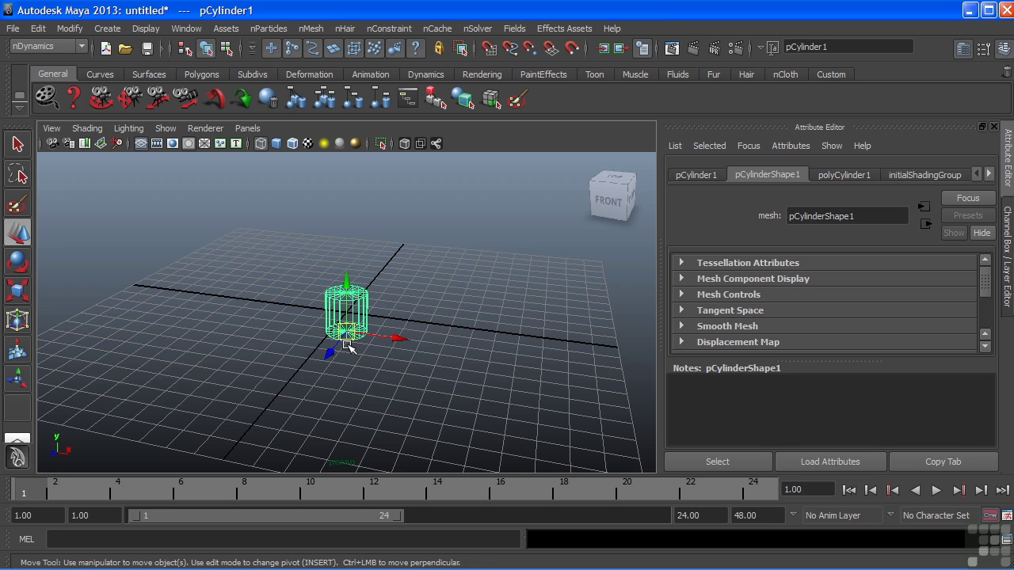
- Grid-snap the cylinder's base onto the origin and show its channel values
{"action": "key", "text": "x"}
{"action": "left_click_drag", "start_coordinate": [355, 345], "coordinate": [349, 315]}
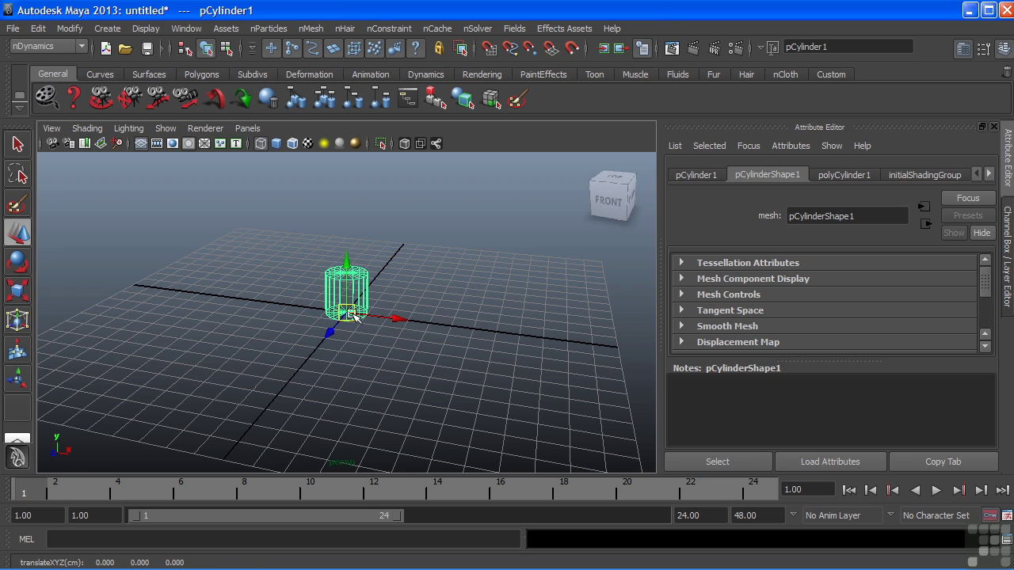
{"action": "right_click_drag", "start_coordinate": [460, 312], "coordinate": [348, 319], "text": "alt"}
{"action": "left_click_drag", "start_coordinate": [344, 378], "coordinate": [340, 344], "text": "alt"}
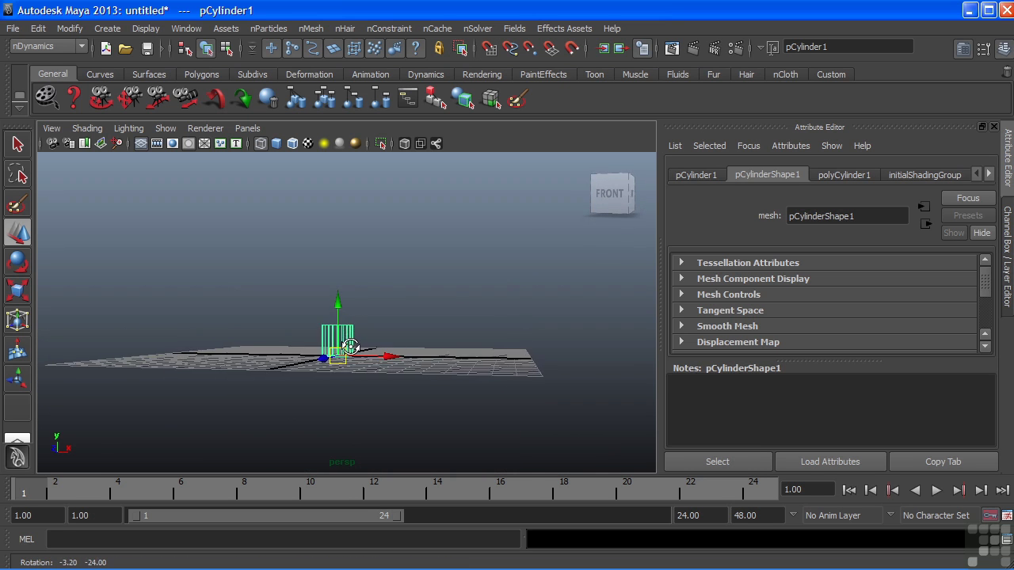
{"action": "right_click_drag", "start_coordinate": [340, 343], "coordinate": [413, 385], "text": "alt"}
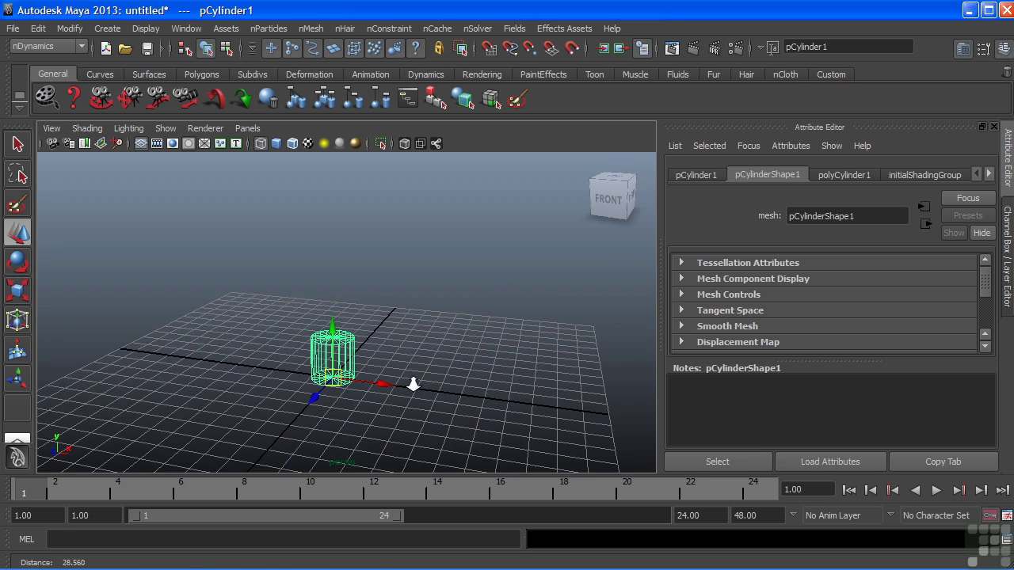
{"action": "left_click", "coordinate": [1008, 238]}
- Scale the cylinder to Scale Y 10 and Scale X/Z 0.3
{"action": "mouse_move", "coordinate": [167, 371]}
{"action": "left_mouse_down", "text": "alt"}
{"action": "mouse_move", "coordinate": [201, 332]}
{"action": "mouse_move", "coordinate": [455, 314]}
{"action": "left_mouse_up", "text": "alt"}
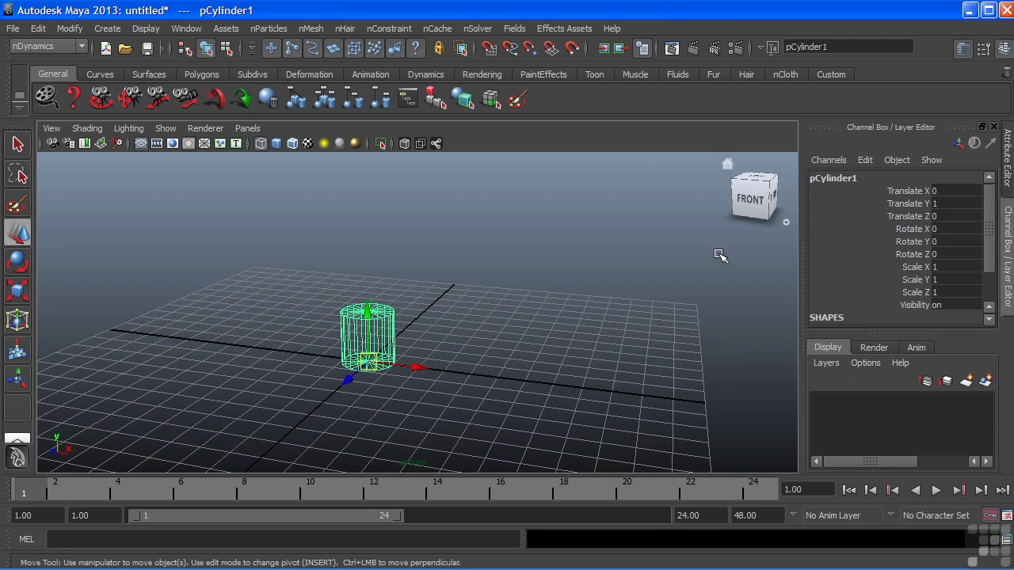
{"action": "key", "text": "r"}
{"action": "left_click_drag", "start_coordinate": [365, 293], "coordinate": [381, 214]}
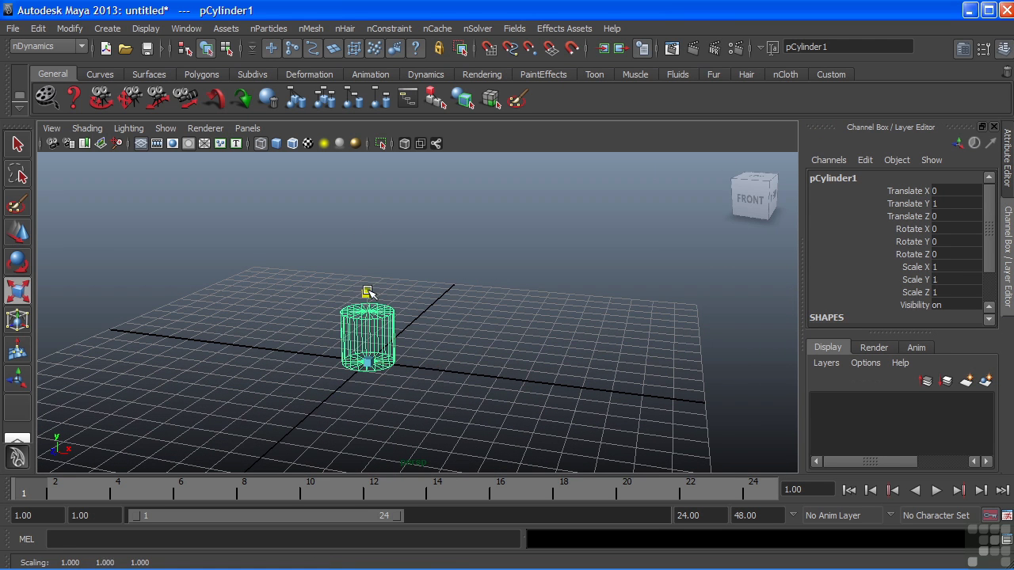
{"action": "double_click", "coordinate": [944, 281]}
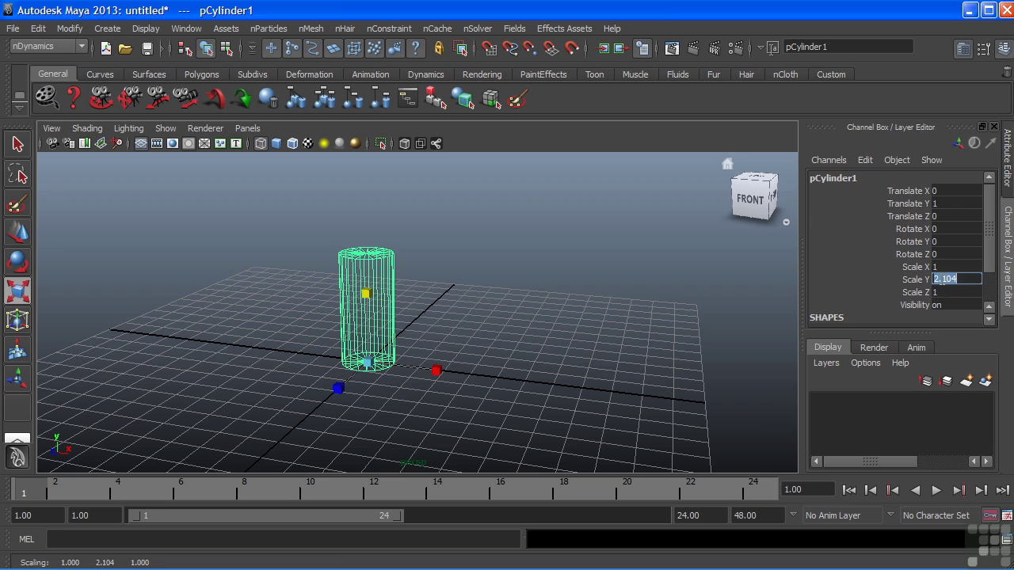
{"action": "type", "text": "10"}
{"action": "key", "text": "Return"}
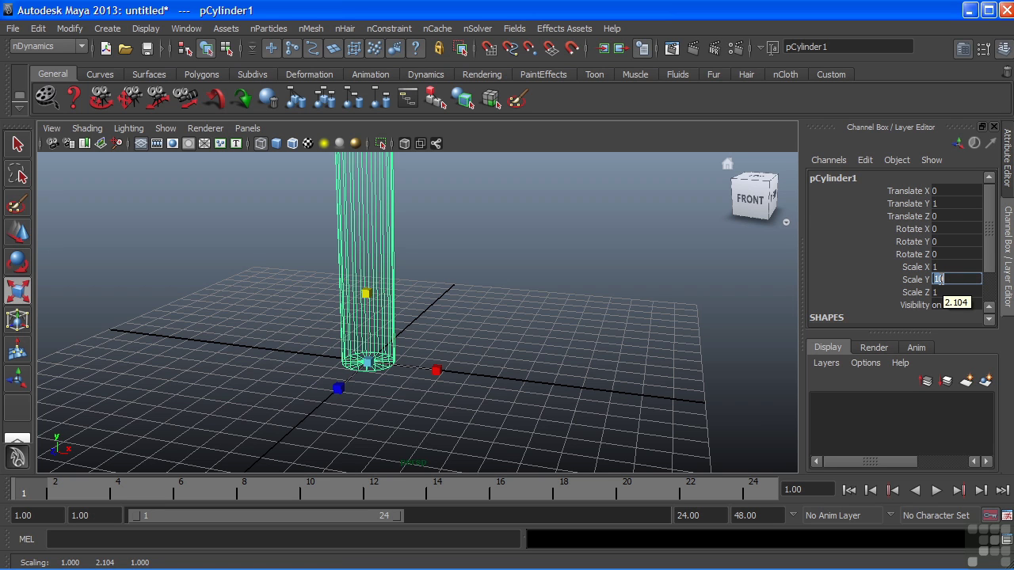
{"action": "left_click", "coordinate": [947, 260]}
{"action": "left_click", "coordinate": [934, 292], "text": "ctrl"}
{"action": "type", "text": "0.3"}
{"action": "key", "text": "Return"}
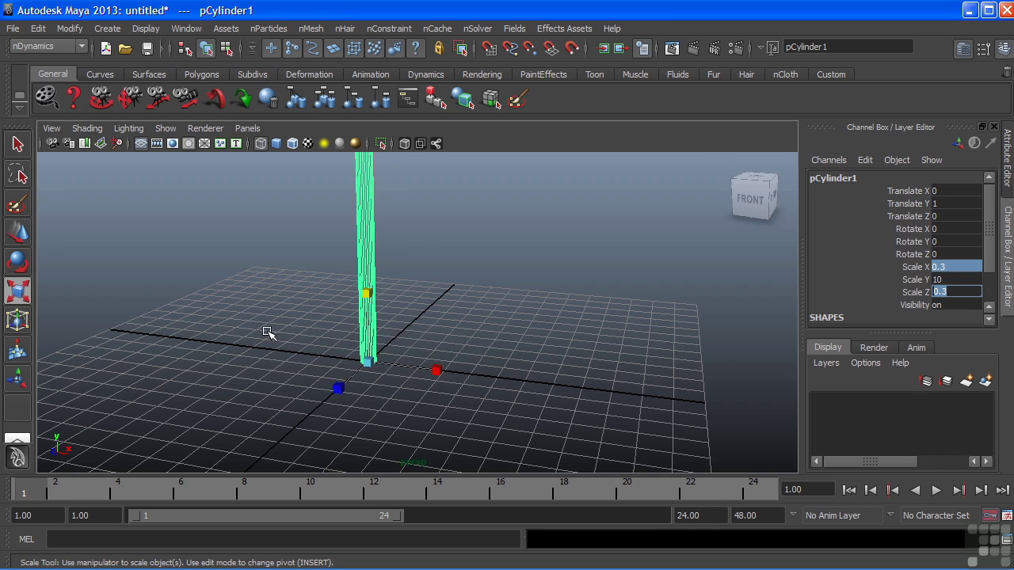
- Freeze the pole's transformations and delete its construction history
{"action": "right_click_drag", "start_coordinate": [462, 335], "coordinate": [439, 335], "text": "alt"}
{"action": "right_click_drag", "start_coordinate": [316, 333], "coordinate": [345, 381], "text": "alt"}
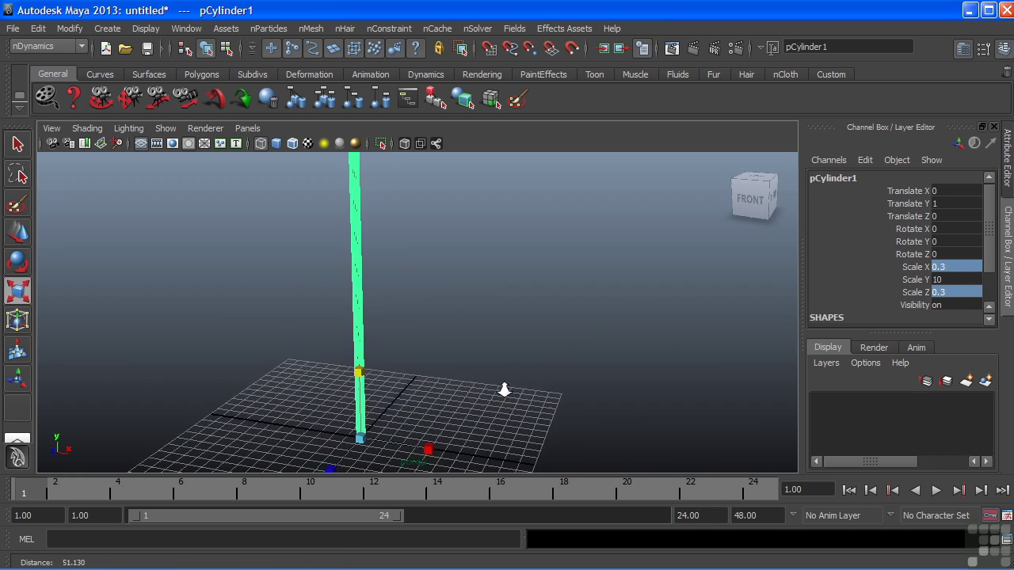
{"action": "left_click_drag", "start_coordinate": [346, 381], "coordinate": [362, 361], "text": "alt"}
{"action": "mouse_move", "coordinate": [362, 362]}
{"action": "right_mouse_down", "text": "alt"}
{"action": "mouse_move", "coordinate": [396, 372]}
{"action": "mouse_move", "coordinate": [430, 340]}
{"action": "right_mouse_up", "text": "alt"}
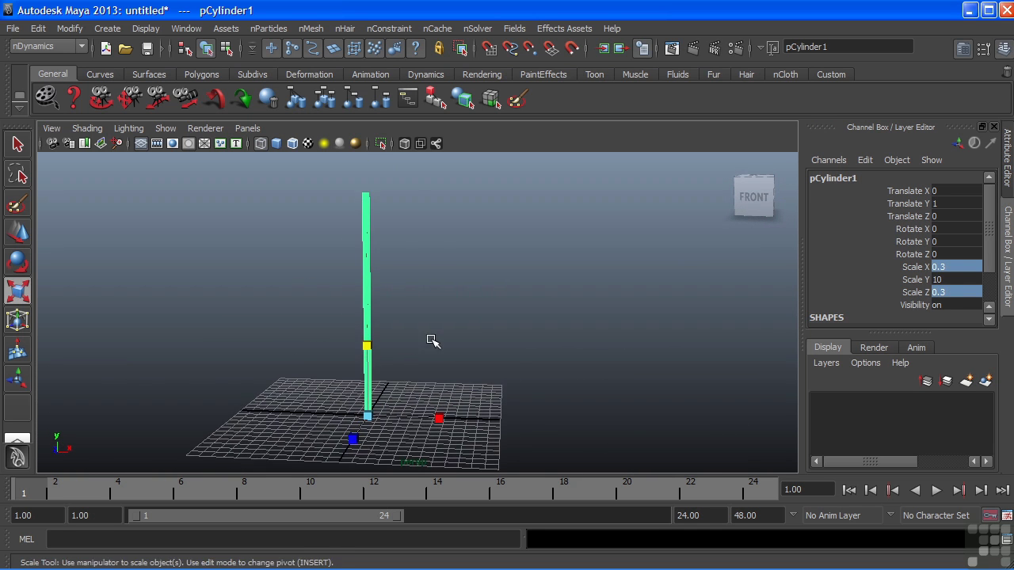
{"action": "left_click", "coordinate": [70, 29]}
{"action": "left_click", "coordinate": [82, 79]}
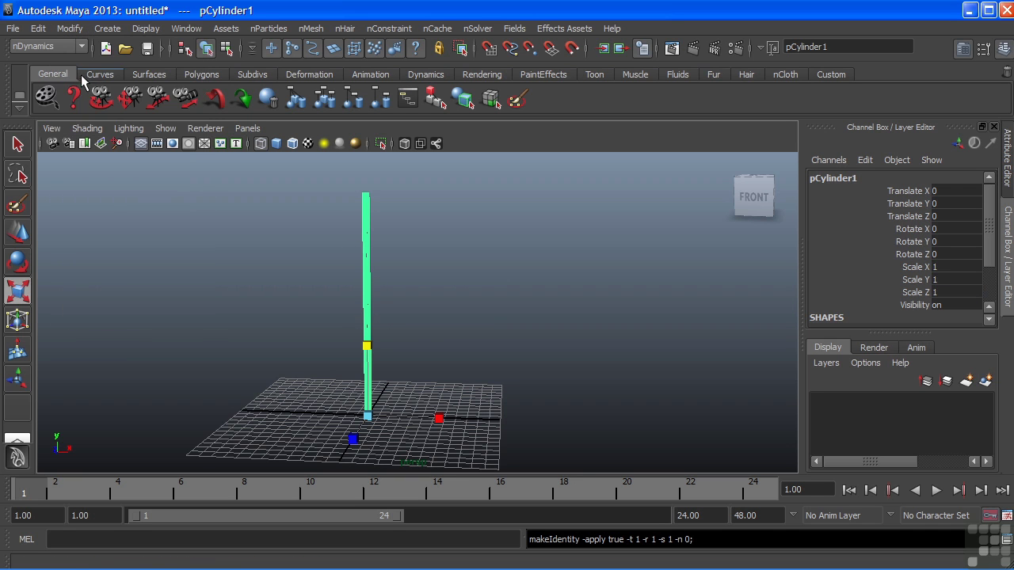
{"action": "left_click", "coordinate": [38, 29]}
{"action": "mouse_move", "coordinate": [75, 192]}
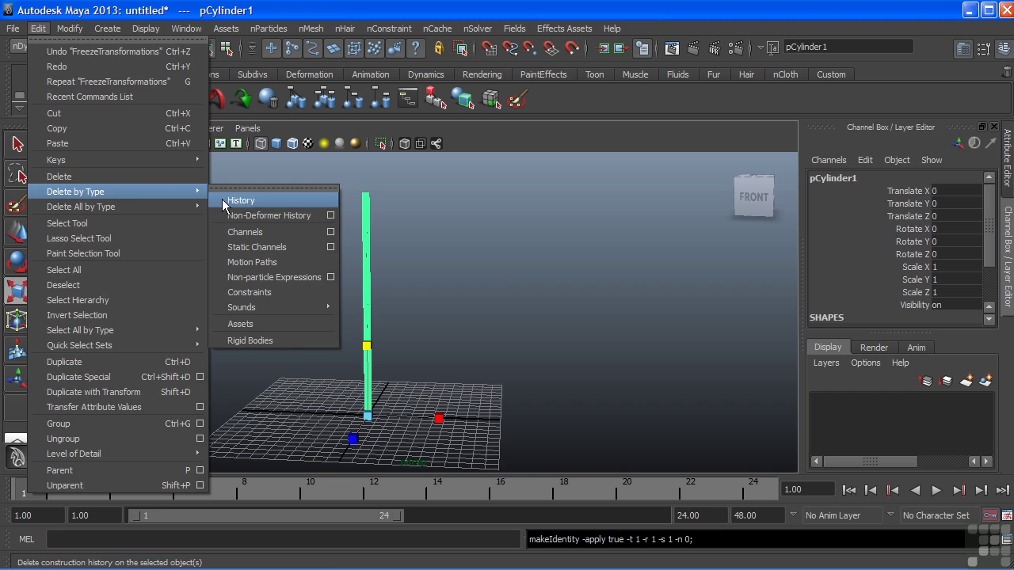
{"action": "left_click", "coordinate": [237, 201]}
- Deselect the pole and switch the viewport to smooth shading
{"action": "left_click", "coordinate": [387, 283]}
{"action": "key", "text": "5"}
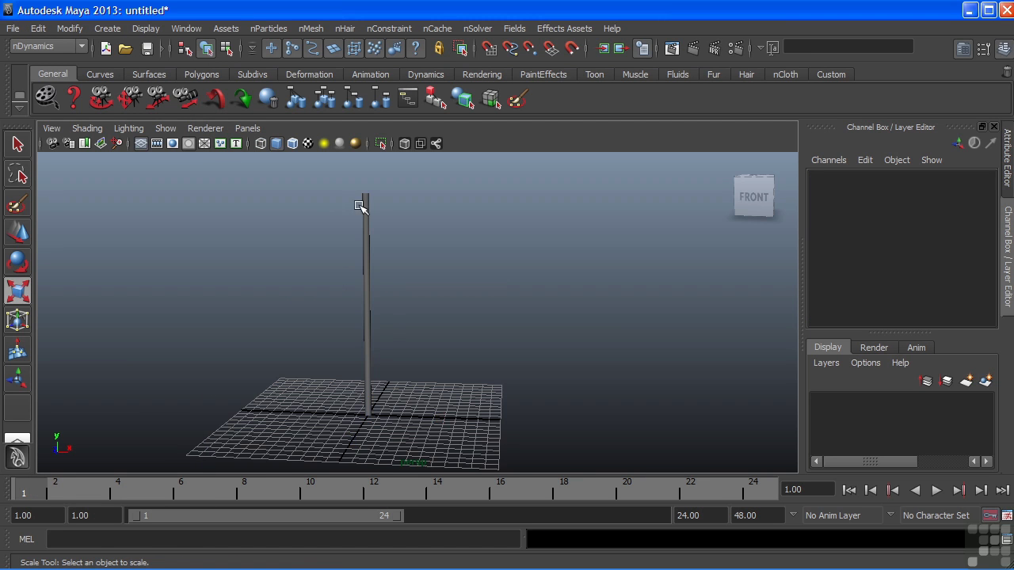
{"action": "mouse_move", "coordinate": [392, 301]}
{"action": "left_mouse_down", "text": "alt"}
{"action": "mouse_move", "coordinate": [401, 301]}
{"action": "mouse_move", "coordinate": [374, 266]}
{"action": "left_mouse_up", "text": "alt"}
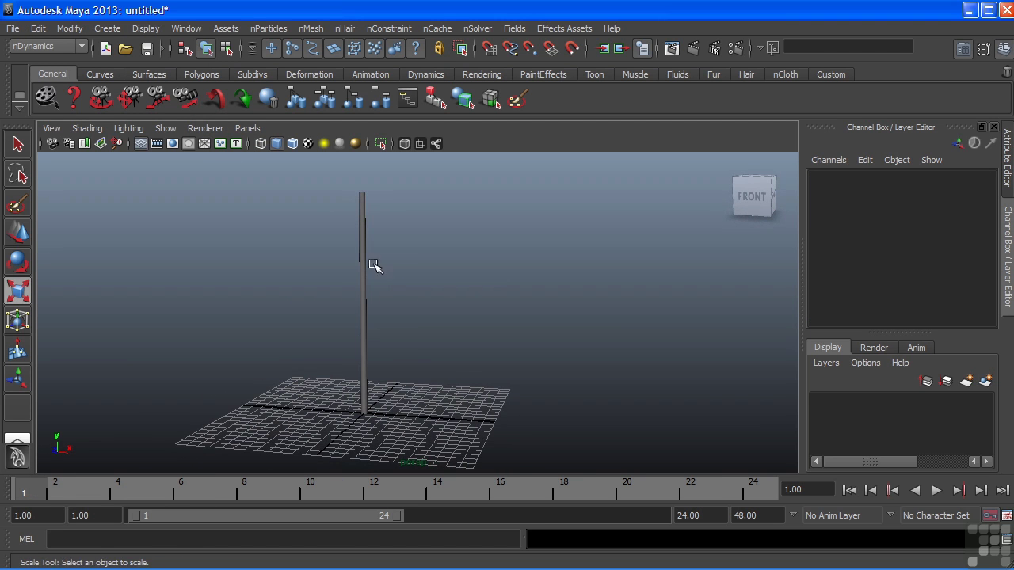
{"action": "left_click", "coordinate": [107, 28]}
{"action": "mouse_move", "coordinate": [144, 66]}
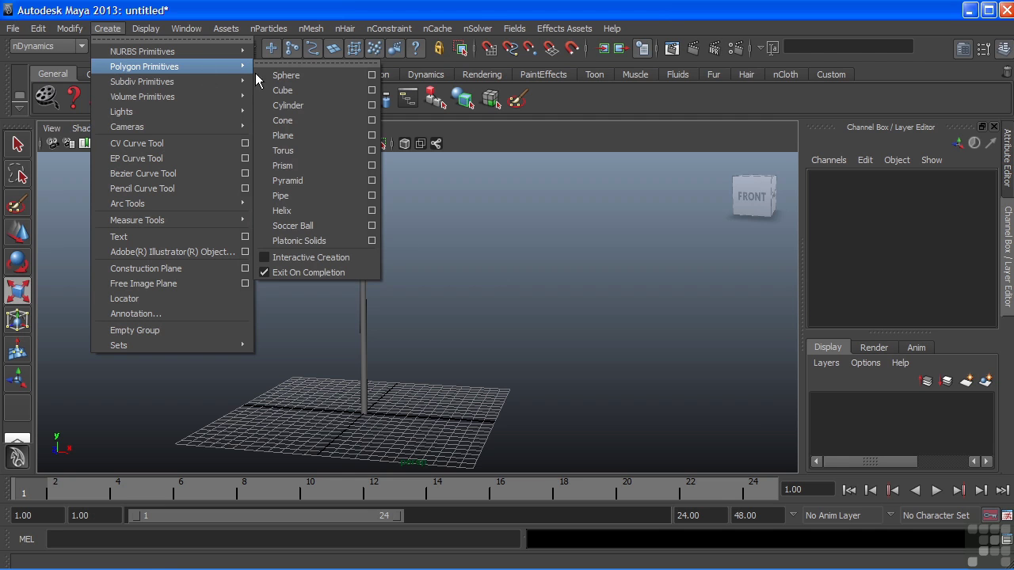
- Create a polygon plane beside the pole and set its Rotate X to 90
{"action": "left_click", "coordinate": [298, 134]}
{"action": "key", "text": "w"}
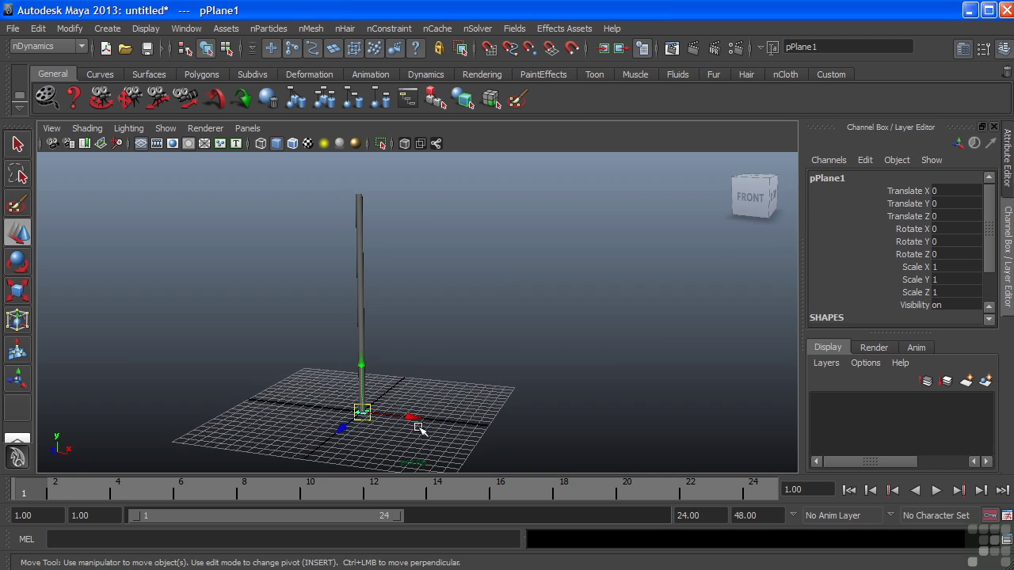
{"action": "left_click_drag", "start_coordinate": [415, 420], "coordinate": [440, 420]}
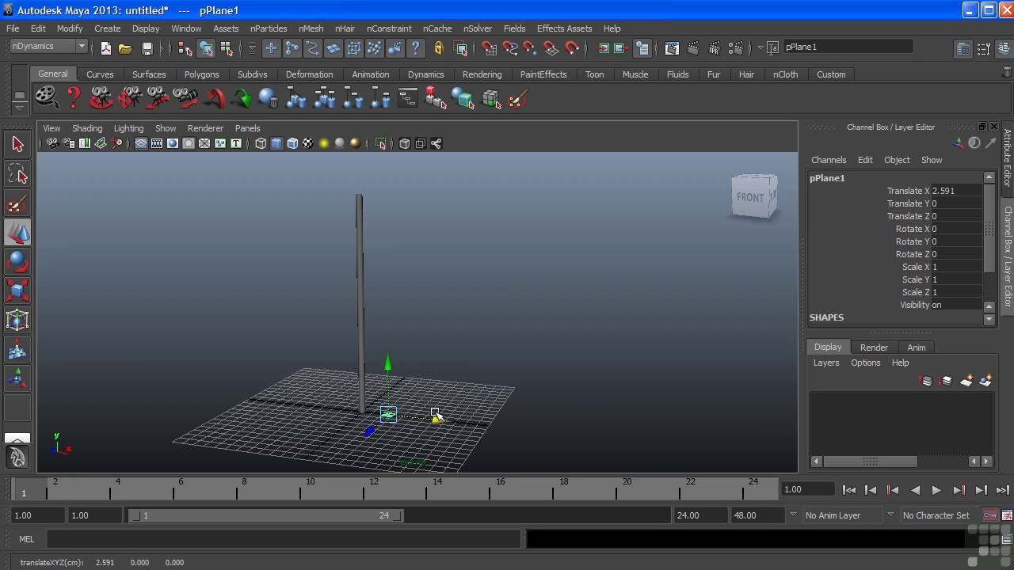
{"action": "key", "text": "e"}
{"action": "mouse_move", "coordinate": [374, 369]}
{"action": "left_mouse_down"}
{"action": "mouse_move", "coordinate": [361, 412]}
{"action": "mouse_move", "coordinate": [437, 436]}
{"action": "left_mouse_up"}
{"action": "left_click", "coordinate": [948, 230]}
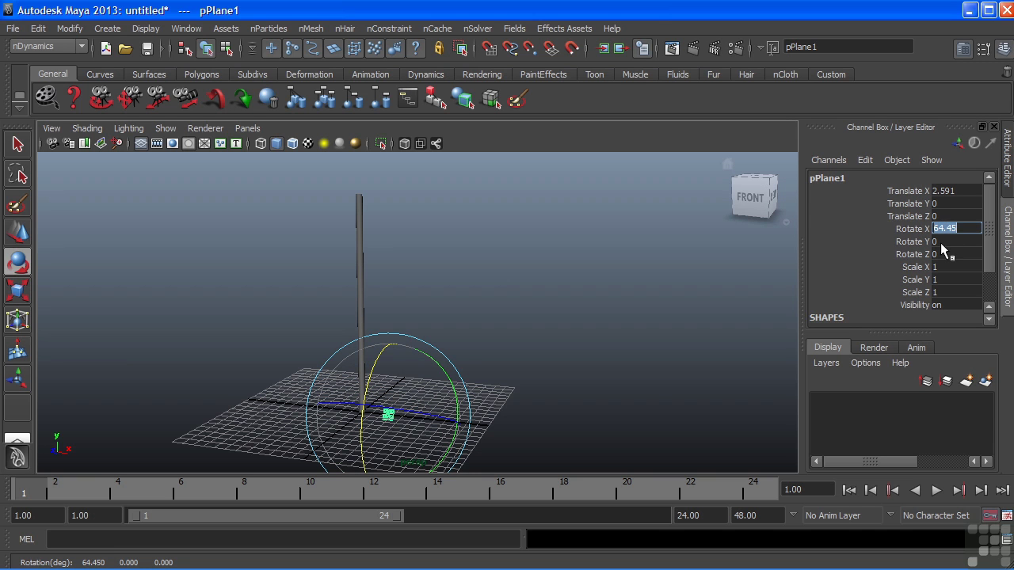
{"action": "type", "text": "0"}
{"action": "key", "text": "Return"}
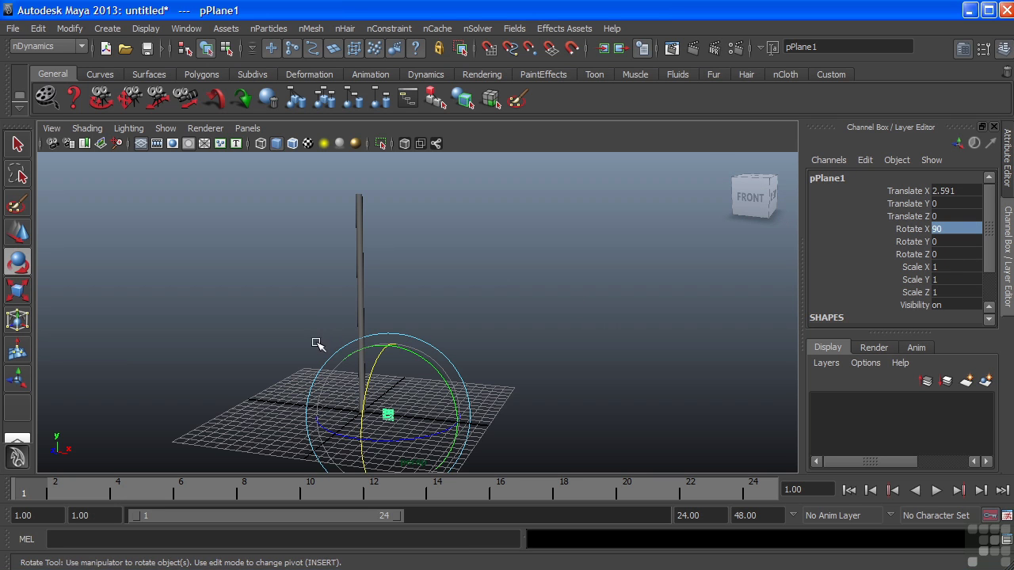
- Raise the upright plane toward the top of the pole
{"action": "key", "text": "w"}
{"action": "mouse_move", "coordinate": [388, 360]}
{"action": "left_mouse_down"}
{"action": "mouse_move", "coordinate": [353, 257]}
{"action": "mouse_move", "coordinate": [441, 237]}
{"action": "mouse_move", "coordinate": [494, 294]}
{"action": "mouse_move", "coordinate": [379, 310]}
{"action": "left_mouse_up"}
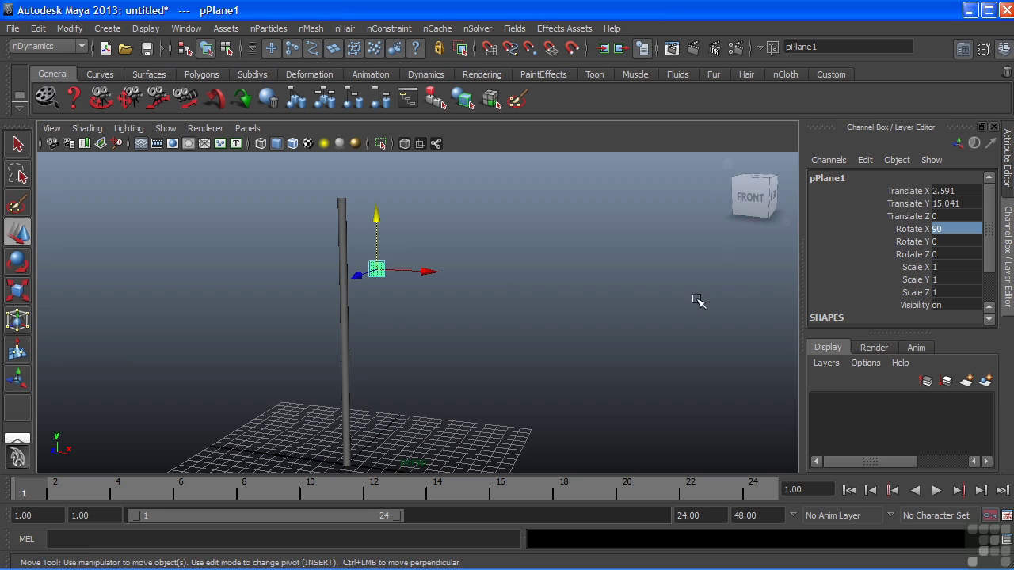
{"action": "left_click", "coordinate": [948, 266]}
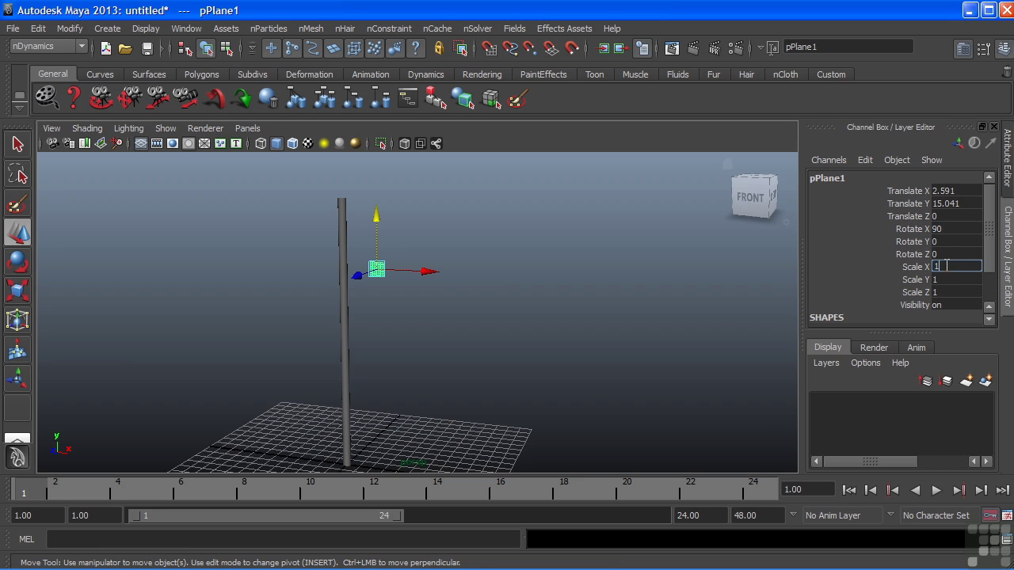
{"action": "type", "text": "0"}
- Scale the plane to Scale X 10 and Scale Z 5
{"action": "key", "text": "Tab"}
{"action": "key", "text": "Tab"}
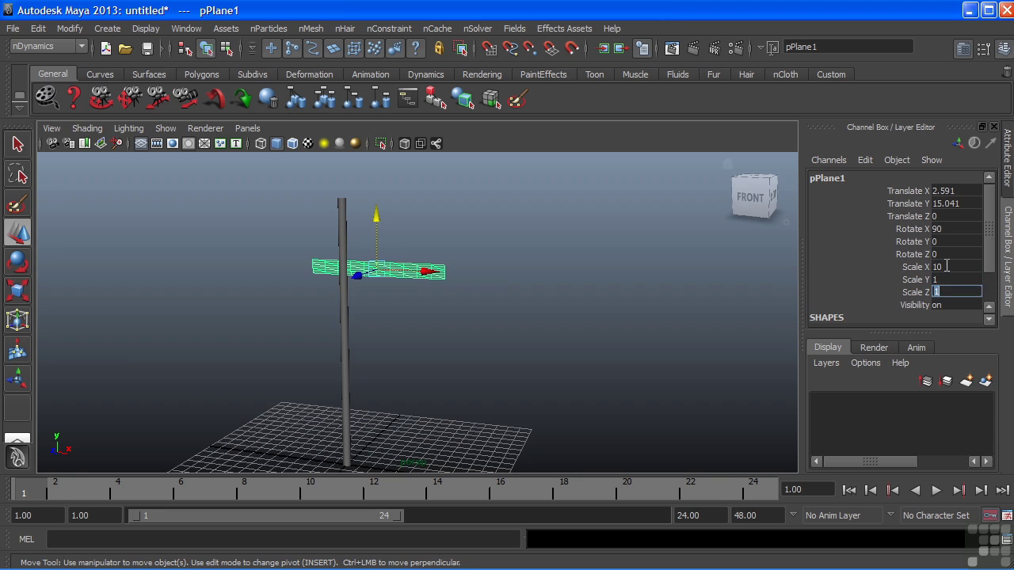
{"action": "type", "text": "5"}
{"action": "key", "text": "Return"}
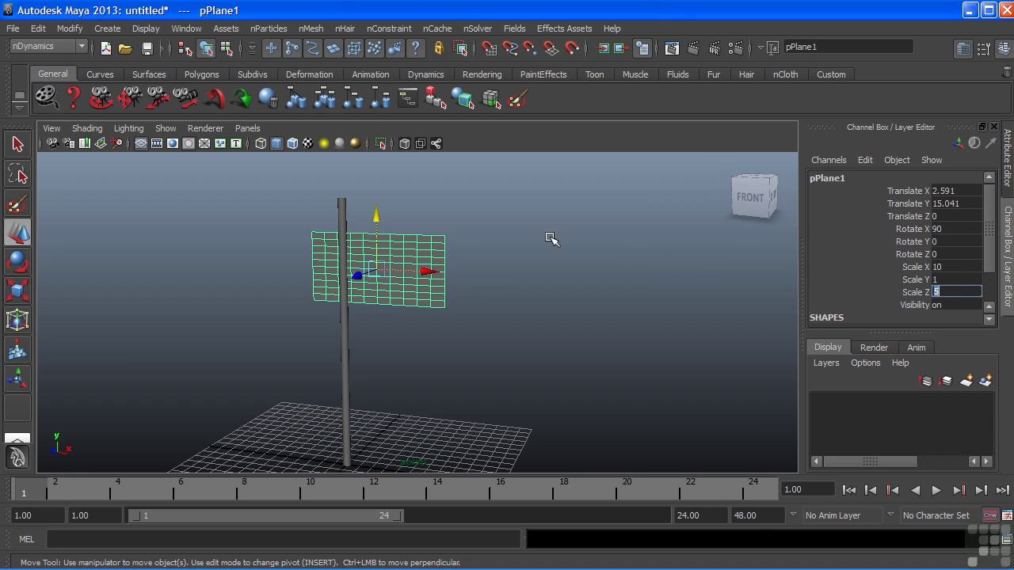
{"action": "mouse_move", "coordinate": [426, 270]}
{"action": "left_mouse_down"}
{"action": "mouse_move", "coordinate": [487, 273]}
{"action": "mouse_move", "coordinate": [365, 232]}
{"action": "left_mouse_up"}
- Snap the plane's pivot to its top-left corner
{"action": "key", "text": "Insert"}
{"action": "key", "text": "v"}
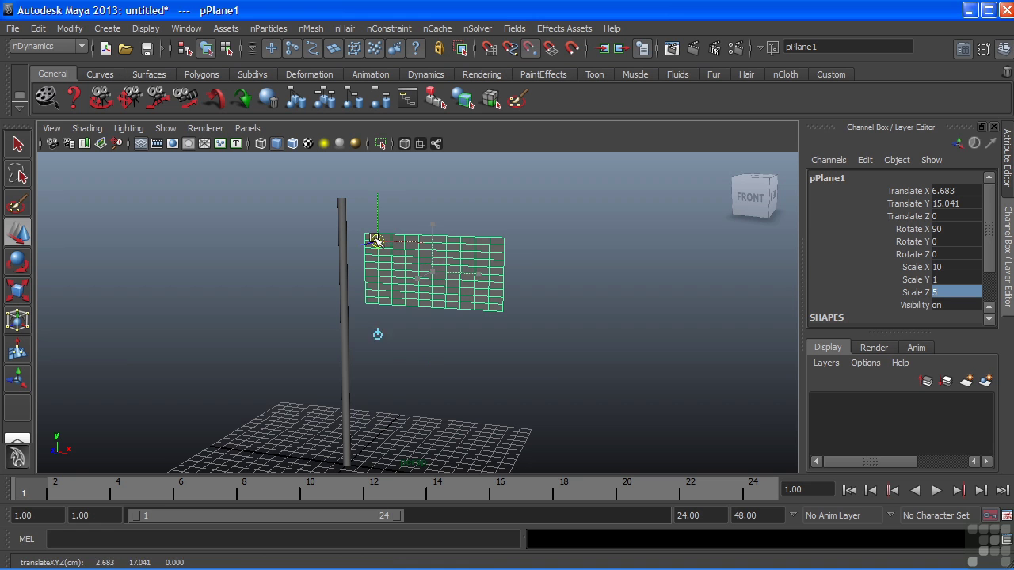
{"action": "key", "text": "Insert"}
{"action": "mouse_move", "coordinate": [365, 258]}
{"action": "right_mouse_down", "text": "alt"}
{"action": "mouse_move", "coordinate": [471, 235]}
{"action": "mouse_move", "coordinate": [398, 309]}
{"action": "right_mouse_up", "text": "alt"}
{"action": "mouse_move", "coordinate": [398, 310]}
{"action": "left_mouse_down", "text": "alt"}
{"action": "mouse_move", "coordinate": [297, 355]}
{"action": "mouse_move", "coordinate": [409, 346]}
{"action": "mouse_move", "coordinate": [311, 345]}
{"action": "left_mouse_up", "text": "alt"}
{"action": "right_click_drag", "start_coordinate": [311, 345], "coordinate": [452, 280], "text": "alt"}
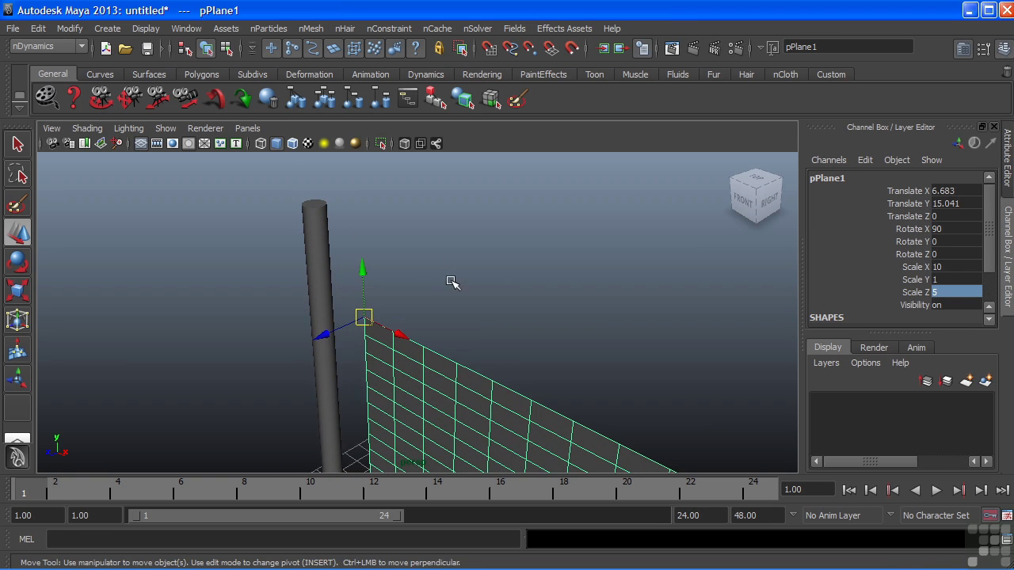
- Enable wireframe on shaded and vertex-snap the flag's corner onto the pole top
{"action": "left_click", "coordinate": [291, 145]}
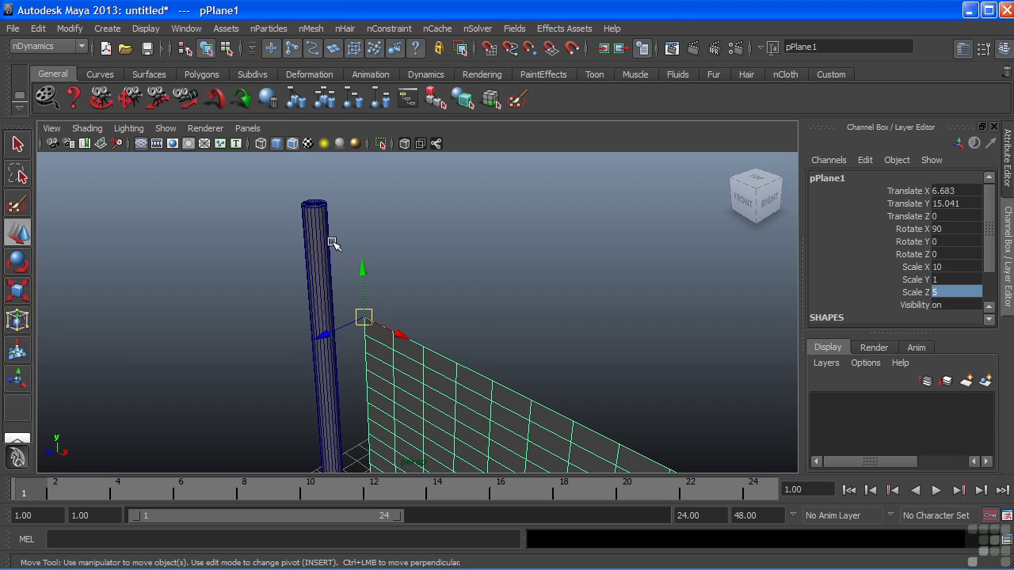
{"action": "right_click_drag", "start_coordinate": [335, 245], "coordinate": [434, 340], "text": "alt"}
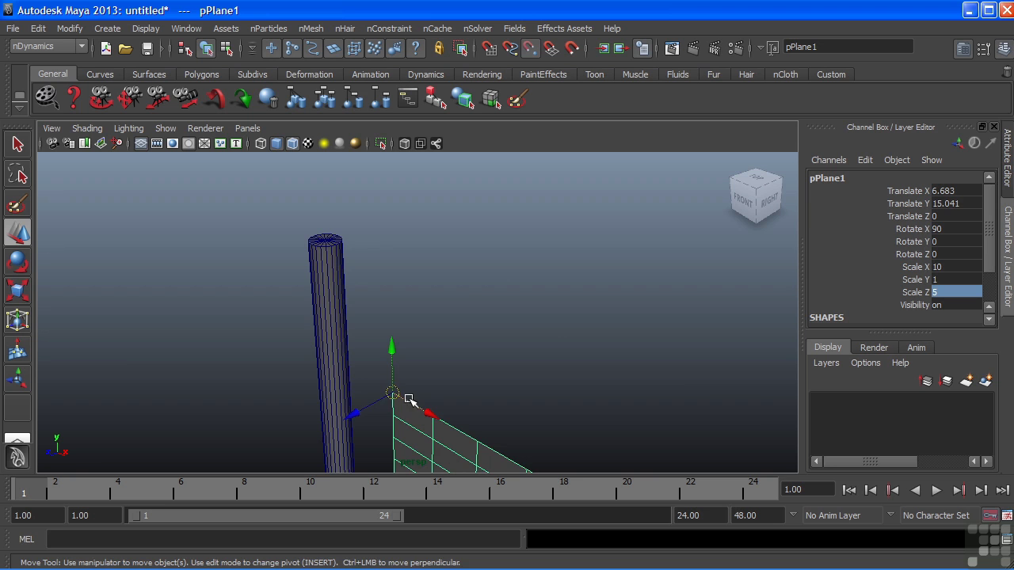
{"action": "left_click_drag", "start_coordinate": [392, 394], "coordinate": [339, 272]}
{"action": "left_click_drag", "start_coordinate": [423, 341], "coordinate": [451, 328], "text": "alt"}
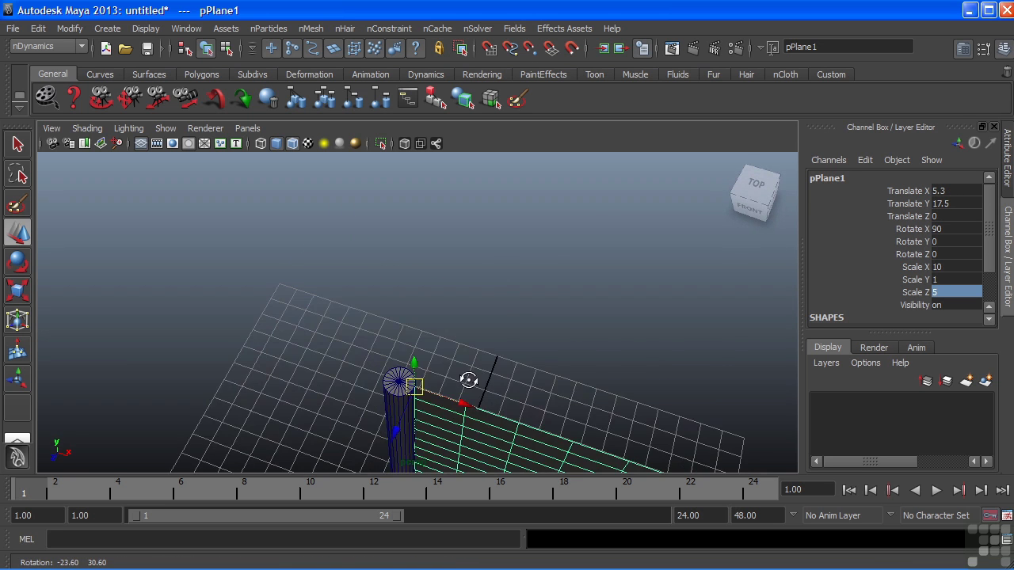
{"action": "right_click_drag", "start_coordinate": [451, 329], "coordinate": [351, 310], "text": "alt"}
{"action": "middle_click_drag", "start_coordinate": [350, 309], "coordinate": [380, 328], "text": "alt"}
{"action": "mouse_move", "coordinate": [380, 328]}
{"action": "right_mouse_down", "text": "alt"}
{"action": "mouse_move", "coordinate": [561, 319]}
{"action": "mouse_move", "coordinate": [378, 313]}
{"action": "right_mouse_up", "text": "alt"}
{"action": "mouse_move", "coordinate": [379, 313]}
{"action": "left_mouse_down", "text": "alt"}
{"action": "mouse_move", "coordinate": [407, 314]}
{"action": "mouse_move", "coordinate": [387, 317]}
{"action": "mouse_move", "coordinate": [351, 292]}
{"action": "mouse_move", "coordinate": [348, 311]}
{"action": "left_mouse_up", "text": "alt"}
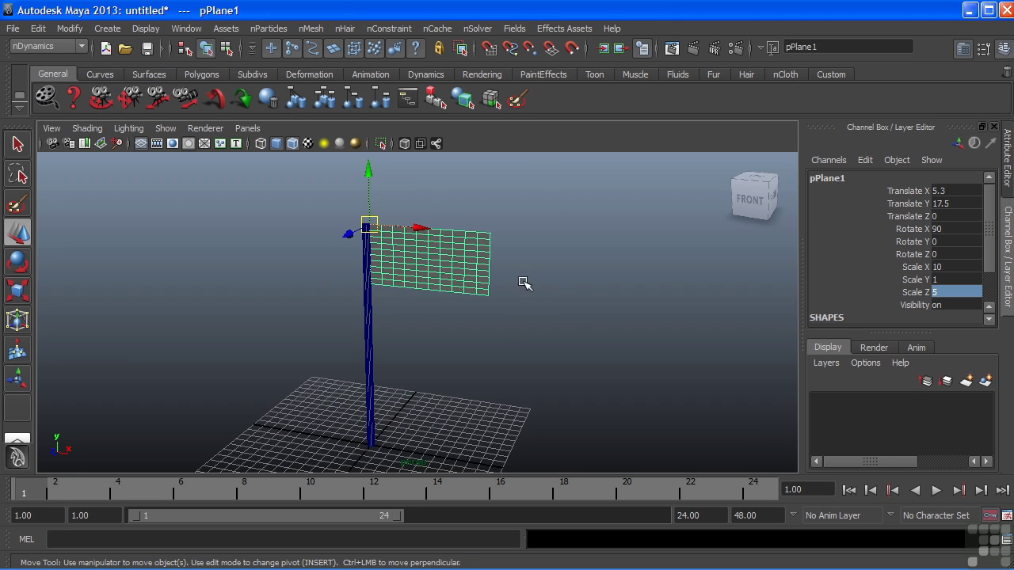
{"action": "mouse_move", "coordinate": [524, 283]}
{"action": "left_mouse_down", "text": "alt"}
{"action": "mouse_move", "coordinate": [496, 278]}
{"action": "mouse_move", "coordinate": [502, 269]}
{"action": "mouse_move", "coordinate": [385, 274]}
{"action": "left_mouse_up", "text": "alt"}
{"action": "mouse_move", "coordinate": [385, 274]}
{"action": "middle_mouse_down", "text": "alt"}
{"action": "mouse_move", "coordinate": [369, 282]}
{"action": "mouse_move", "coordinate": [373, 301]}
{"action": "middle_mouse_up", "text": "alt"}
{"action": "right_click_drag", "start_coordinate": [373, 301], "coordinate": [490, 324], "text": "alt"}
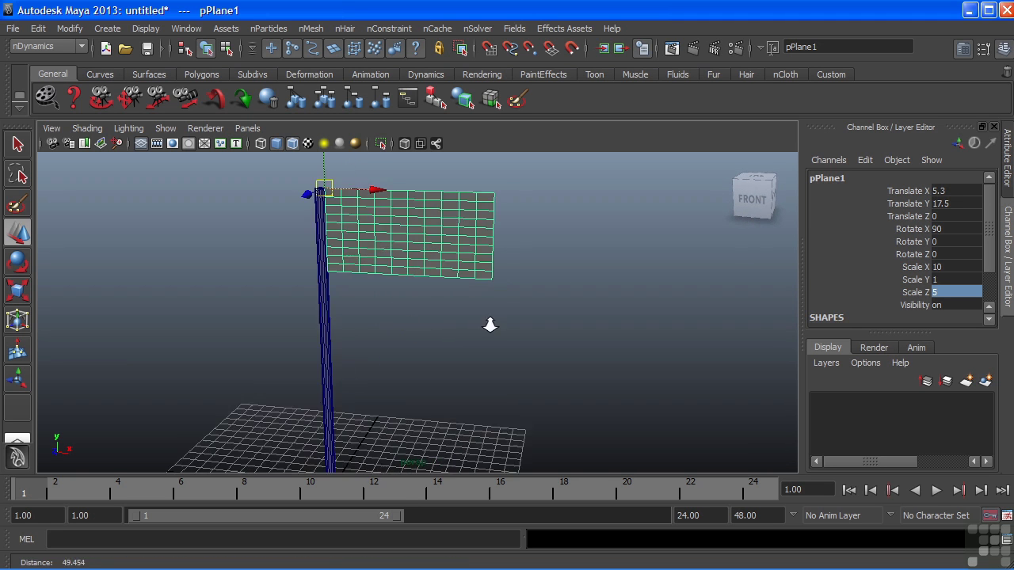
{"action": "mouse_move", "coordinate": [490, 324]}
{"action": "left_mouse_down", "text": "alt"}
{"action": "mouse_move", "coordinate": [426, 373]}
{"action": "mouse_move", "coordinate": [448, 346]}
{"action": "left_mouse_up", "text": "alt"}
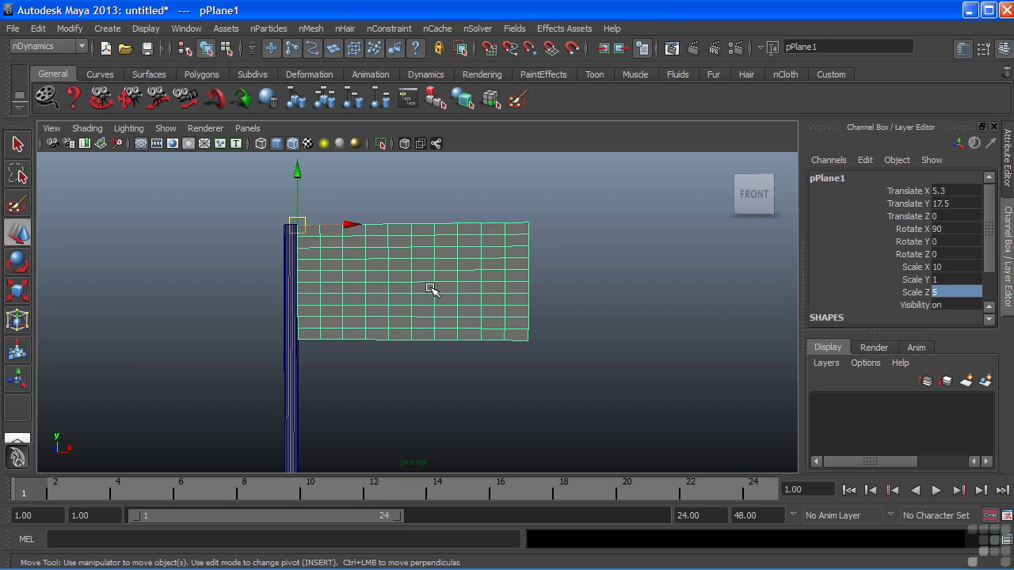
- Set polyPlane1 to 20 width subdivisions and 10 height subdivisions
{"action": "left_click_drag", "start_coordinate": [986, 228], "coordinate": [989, 290]}
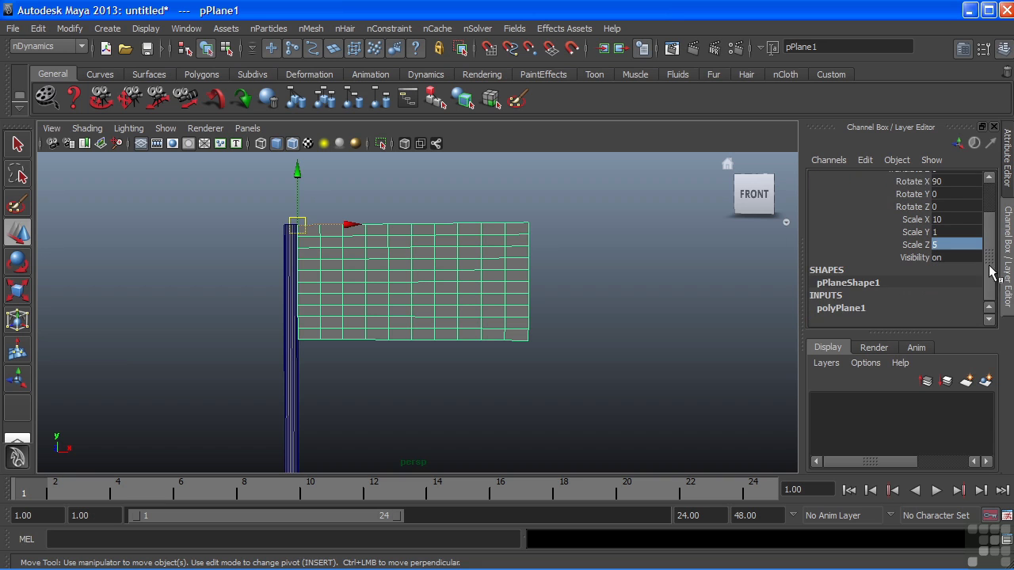
{"action": "left_click", "coordinate": [845, 309]}
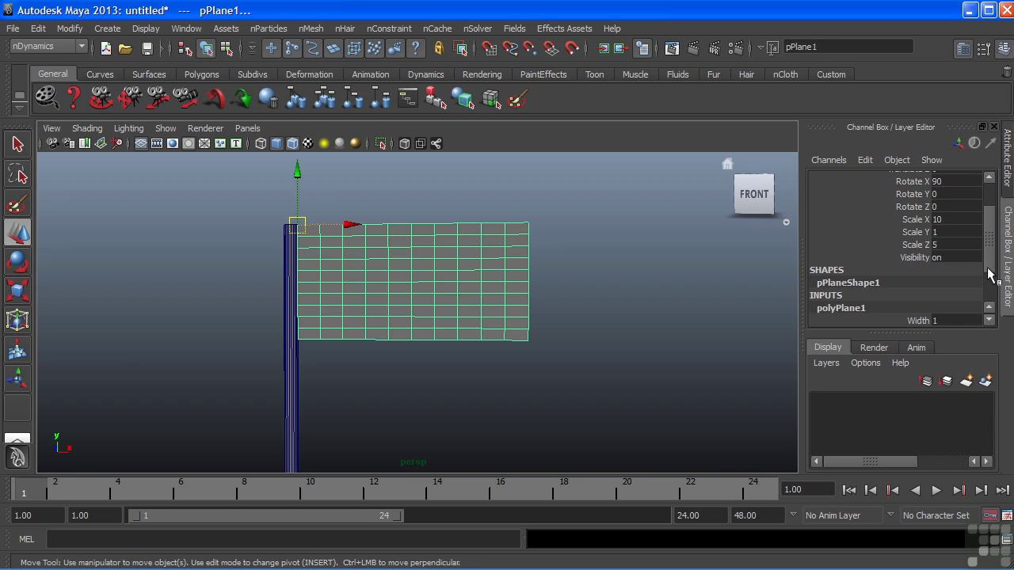
{"action": "scroll", "coordinate": [992, 264], "scroll_direction": "down", "scroll_amount": 1}
{"action": "scroll", "coordinate": [991, 264], "scroll_direction": "down", "scroll_amount": 2}
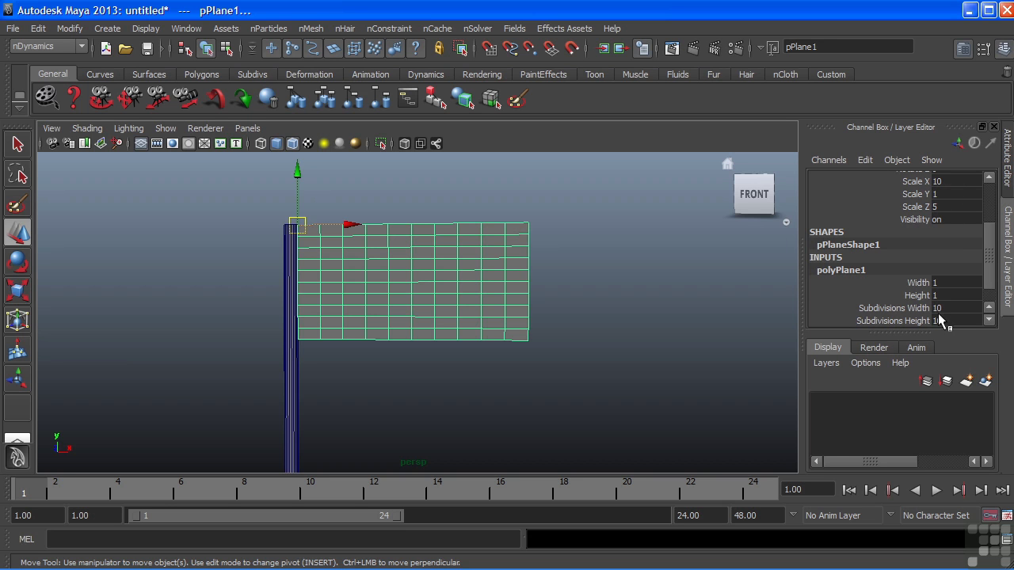
{"action": "type", "text": "5"}
{"action": "key", "text": "Return"}
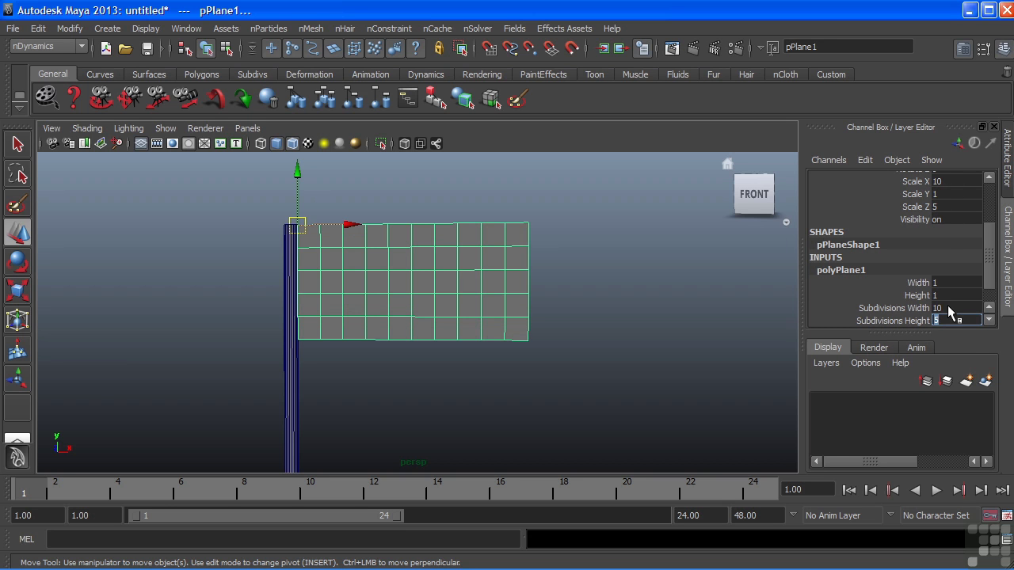
{"action": "mouse_move", "coordinate": [426, 290]}
{"action": "left_mouse_down", "text": "alt"}
{"action": "mouse_move", "coordinate": [415, 304]}
{"action": "mouse_move", "coordinate": [398, 283]}
{"action": "left_mouse_up", "text": "alt"}
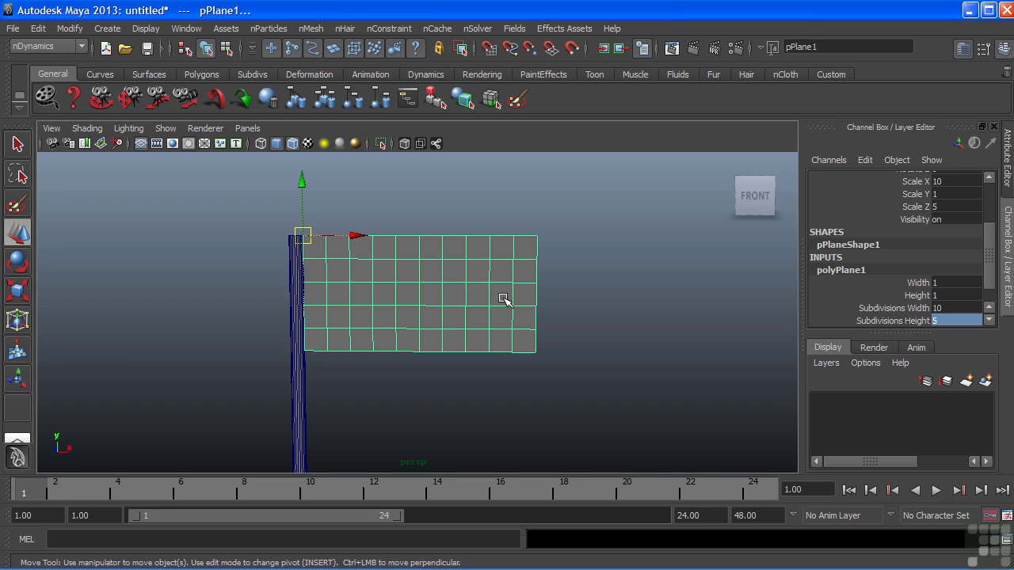
{"action": "double_click", "coordinate": [941, 308]}
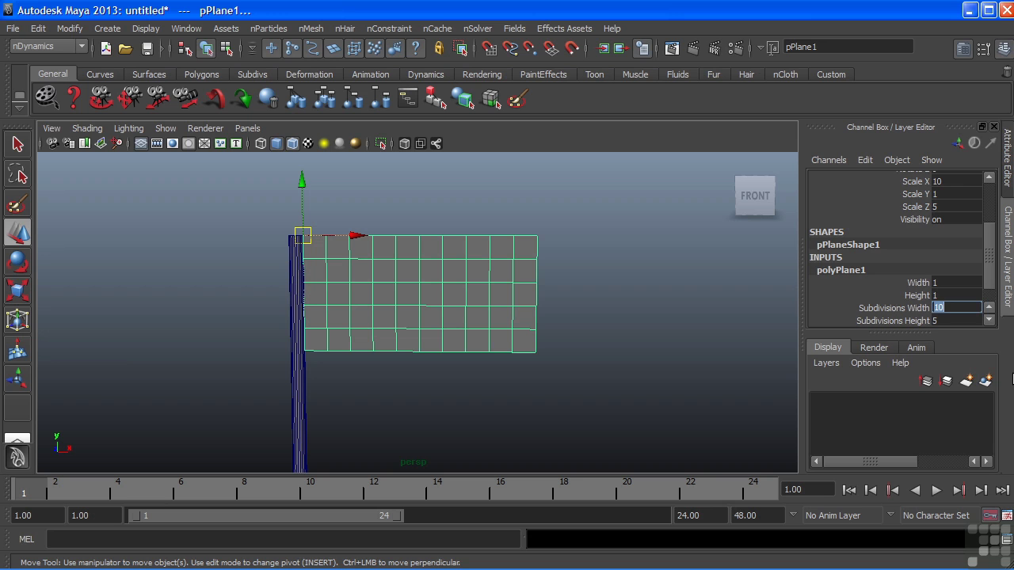
{"action": "type", "text": "20"}
{"action": "key", "text": "Tab"}
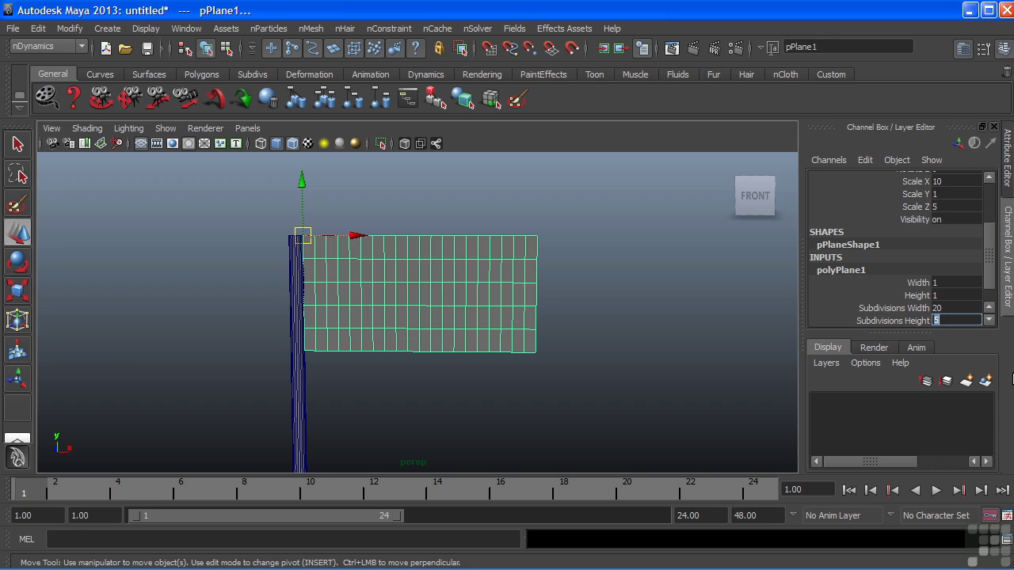
{"action": "type", "text": "10"}
{"action": "key", "text": "Return"}
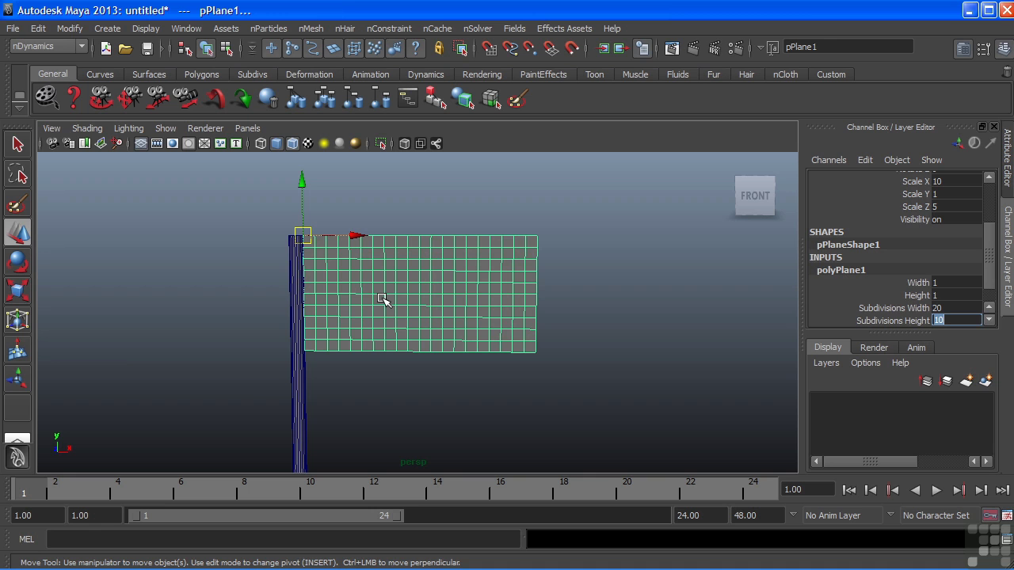
- Delete the plane's history and freeze its transformations
{"action": "left_click", "coordinate": [38, 28]}
{"action": "mouse_move", "coordinate": [75, 192]}
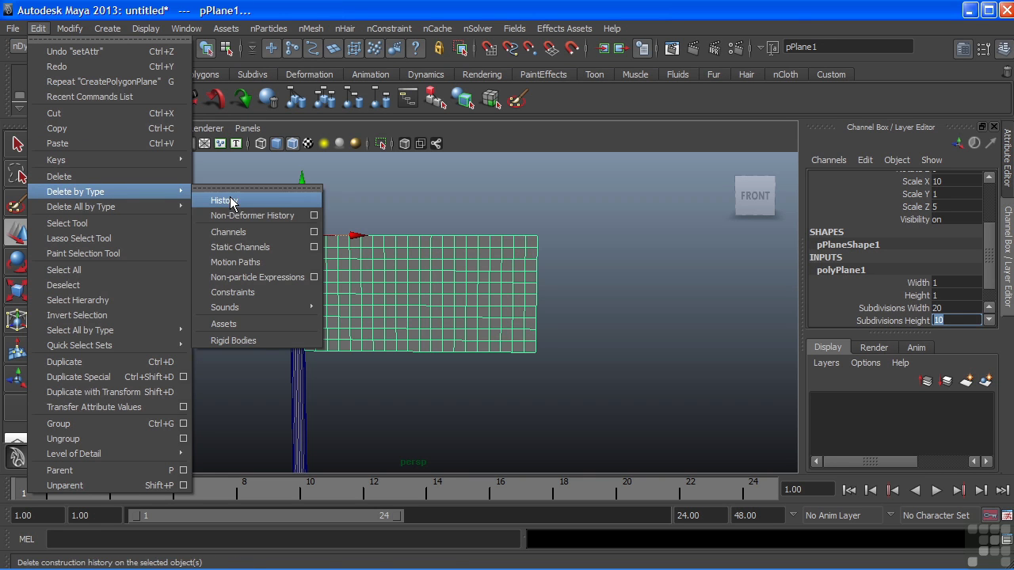
{"action": "left_click", "coordinate": [230, 203]}
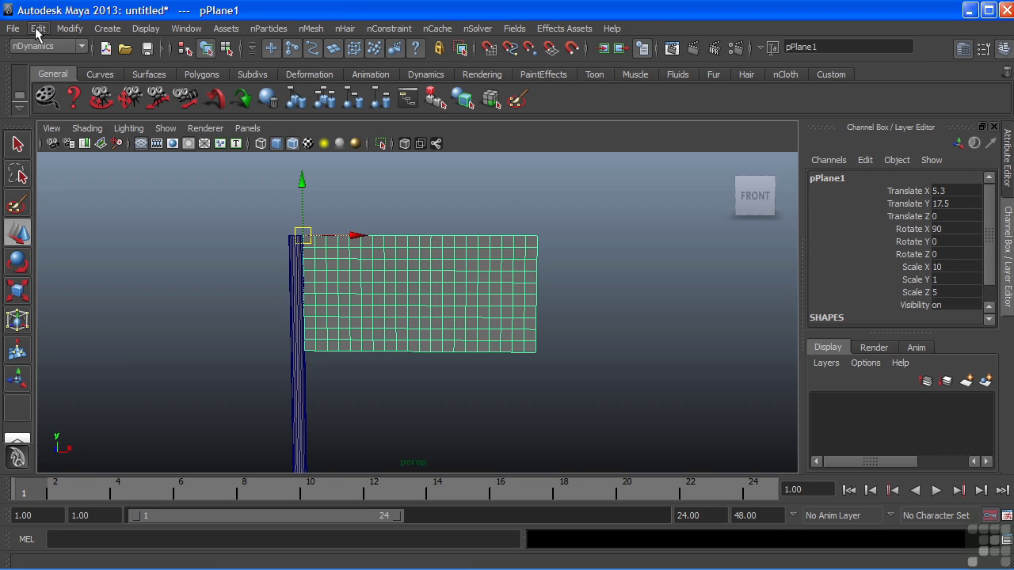
{"action": "left_click", "coordinate": [64, 30]}
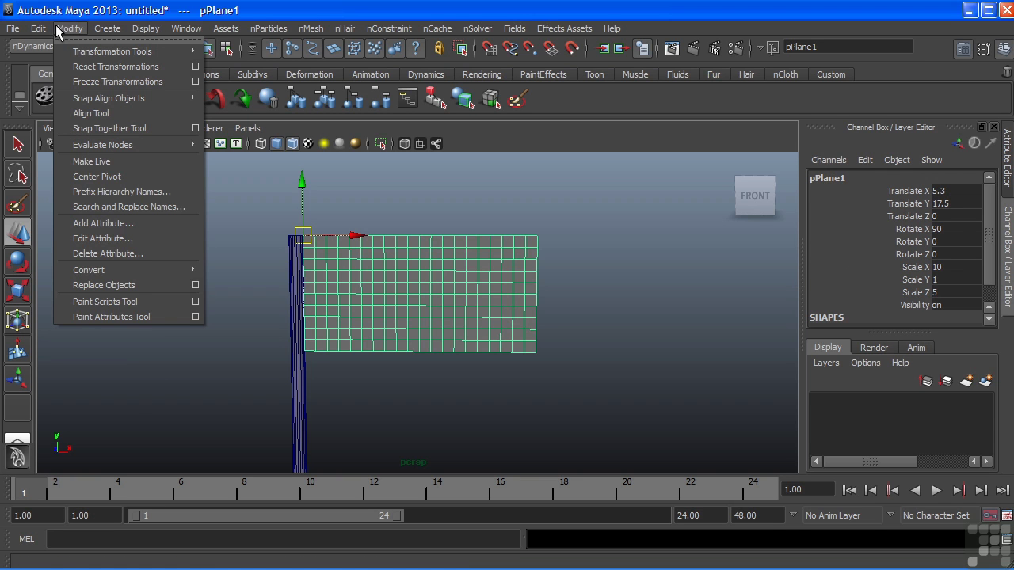
{"action": "left_click", "coordinate": [85, 82]}
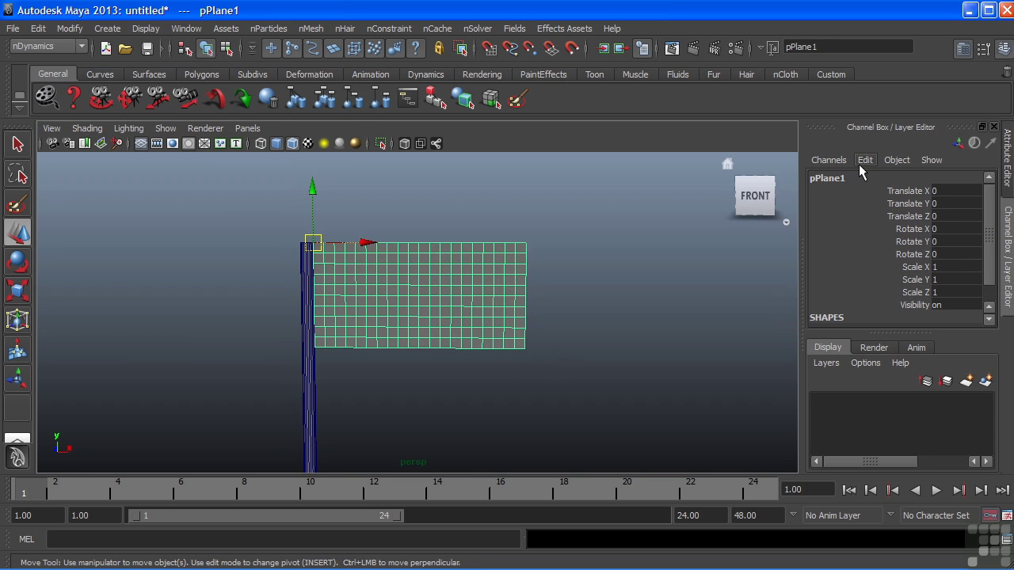
- Rename the plane 'flag' and the cylinder 'pole'
{"action": "double_click", "coordinate": [842, 176]}
{"action": "type", "text": "fla"}
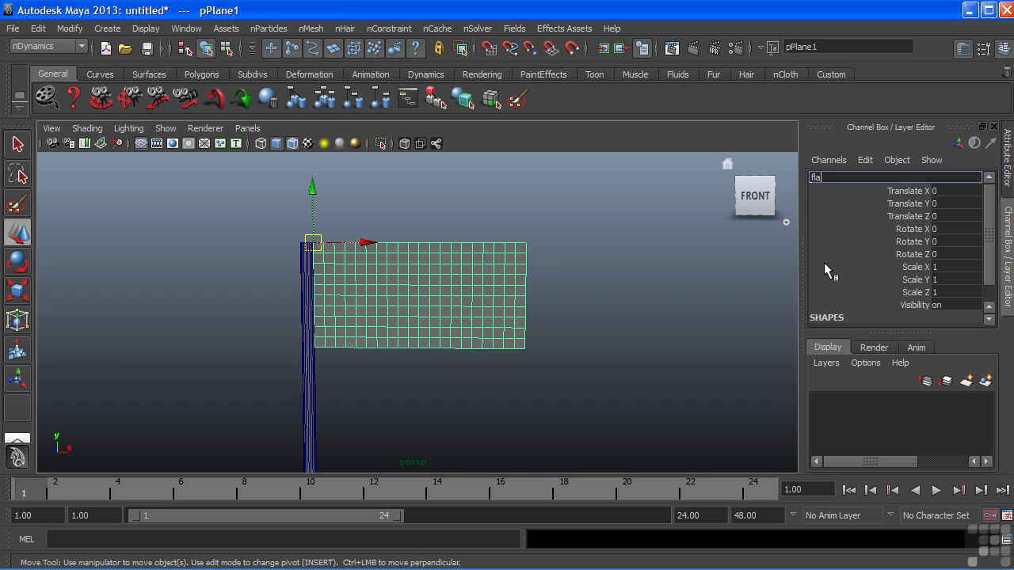
{"action": "type", "text": "g"}
{"action": "key", "text": "Return"}
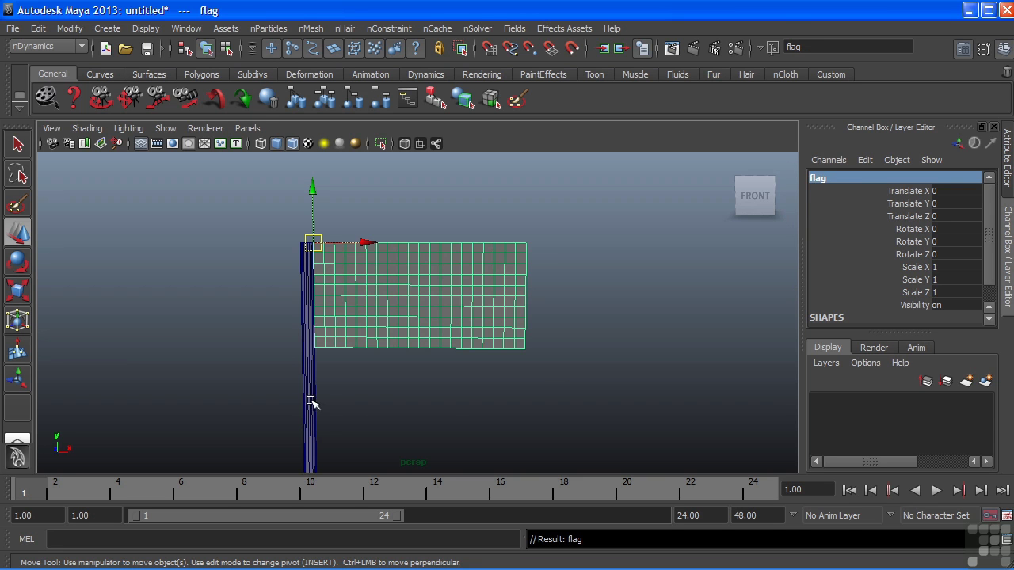
{"action": "left_click", "coordinate": [310, 400]}
{"action": "double_click", "coordinate": [813, 177]}
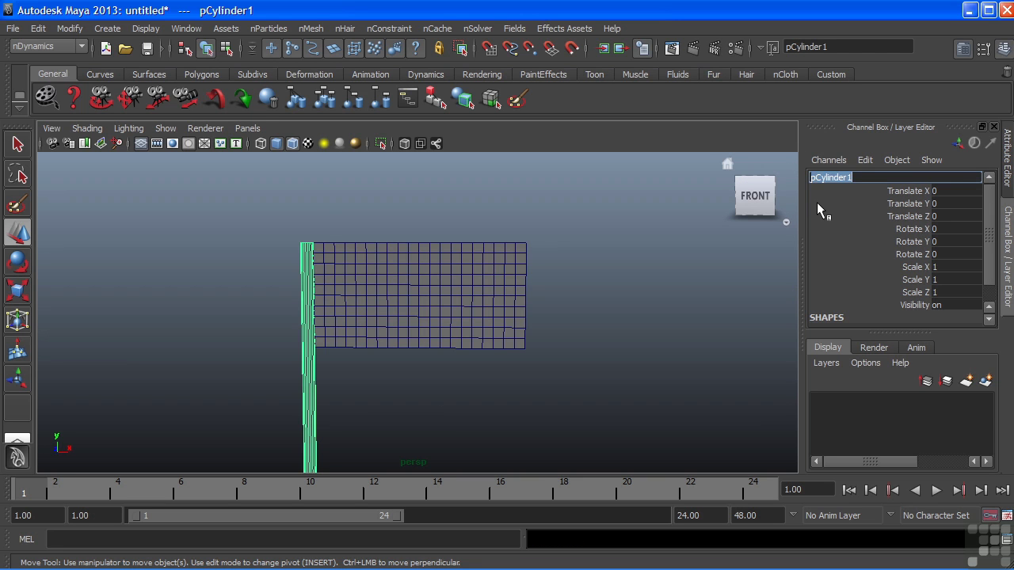
{"action": "type", "text": "pole"}
{"action": "key", "text": "Return"}
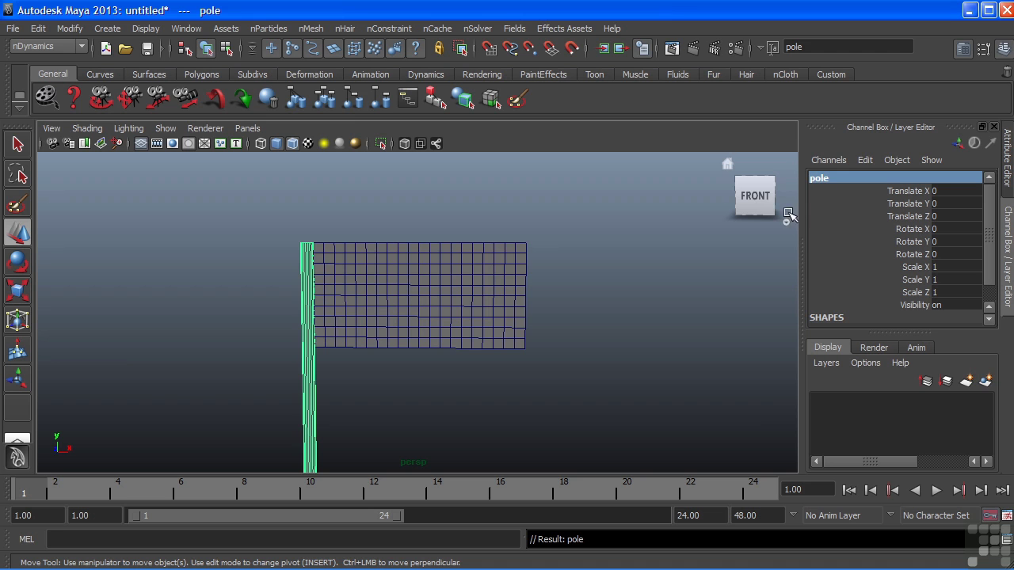
{"action": "mouse_move", "coordinate": [437, 346]}
{"action": "right_mouse_down", "text": "alt"}
{"action": "mouse_move", "coordinate": [405, 341]}
{"action": "mouse_move", "coordinate": [396, 316]}
{"action": "right_mouse_up", "text": "alt"}
{"action": "left_click_drag", "start_coordinate": [396, 316], "coordinate": [444, 328], "text": "alt"}
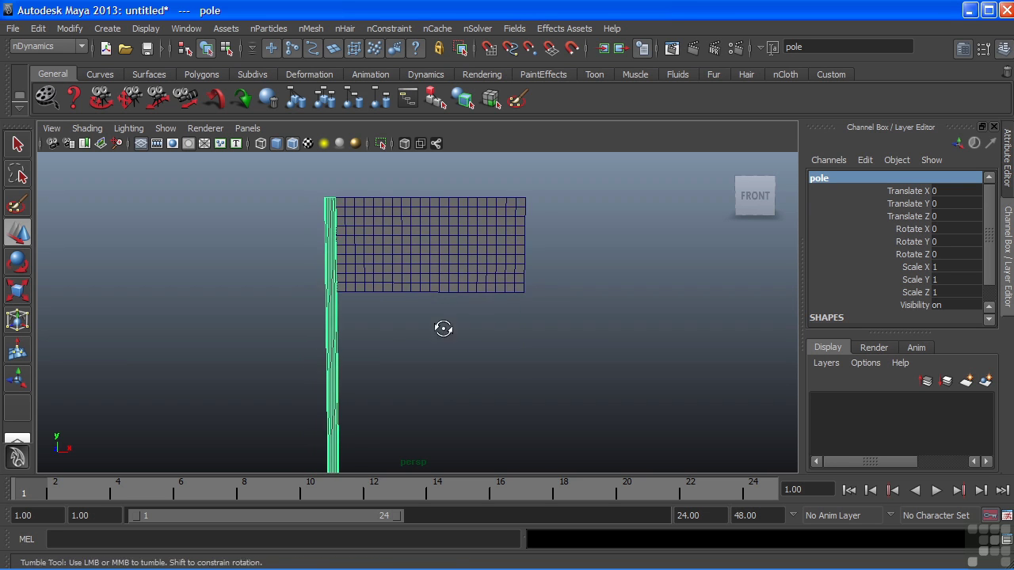
{"action": "mouse_move", "coordinate": [444, 328]}
{"action": "right_mouse_down", "text": "alt"}
{"action": "mouse_move", "coordinate": [274, 327]}
{"action": "mouse_move", "coordinate": [271, 312]}
{"action": "right_mouse_up", "text": "alt"}
{"action": "mouse_move", "coordinate": [272, 312]}
{"action": "left_mouse_down", "text": "alt"}
{"action": "mouse_move", "coordinate": [525, 296]}
{"action": "mouse_move", "coordinate": [470, 311]}
{"action": "left_mouse_up", "text": "alt"}
- Select the flag and keep the nDynamics menu set active
{"action": "left_click", "coordinate": [370, 253]}
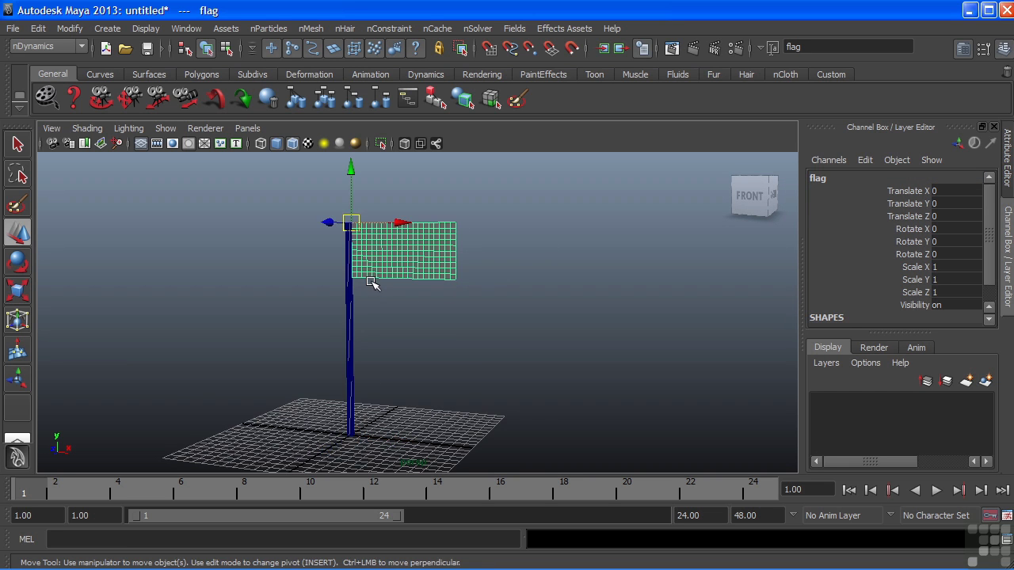
{"action": "right_click_drag", "start_coordinate": [322, 299], "coordinate": [482, 303], "text": "alt"}
{"action": "left_click_drag", "start_coordinate": [482, 302], "coordinate": [475, 376], "text": "alt"}
{"action": "right_click_drag", "start_coordinate": [475, 375], "coordinate": [446, 373], "text": "alt"}
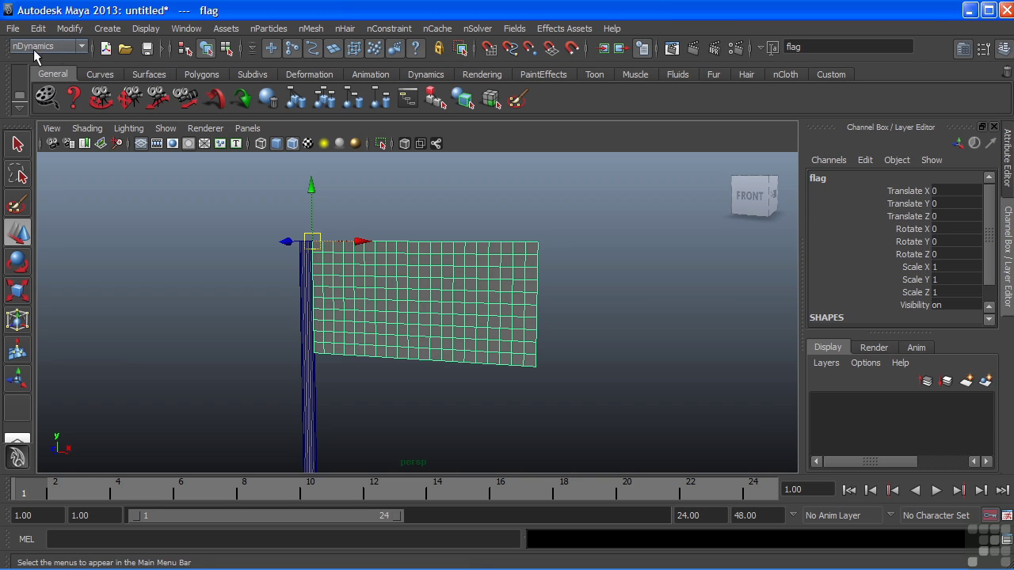
{"action": "left_click", "coordinate": [55, 46]}
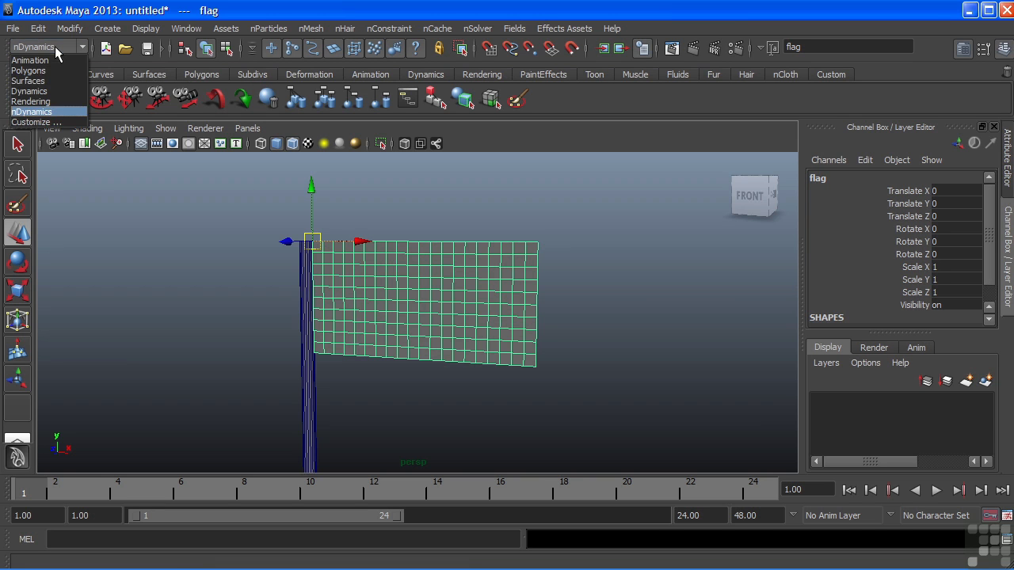
{"action": "left_click", "coordinate": [39, 114]}
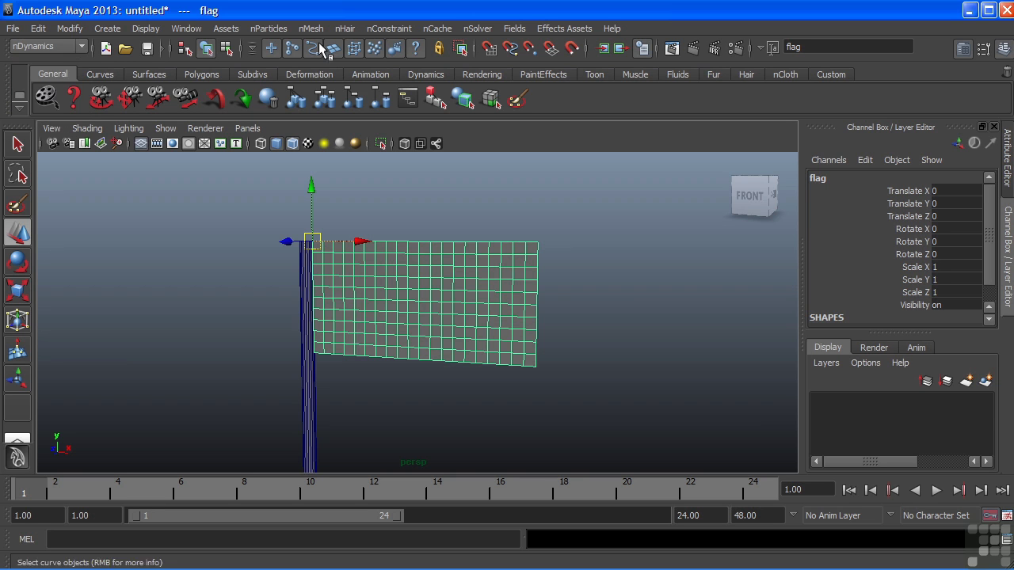
- Create nCloth on the flag with Solver set to Create New Solver
{"action": "left_click", "coordinate": [313, 29]}
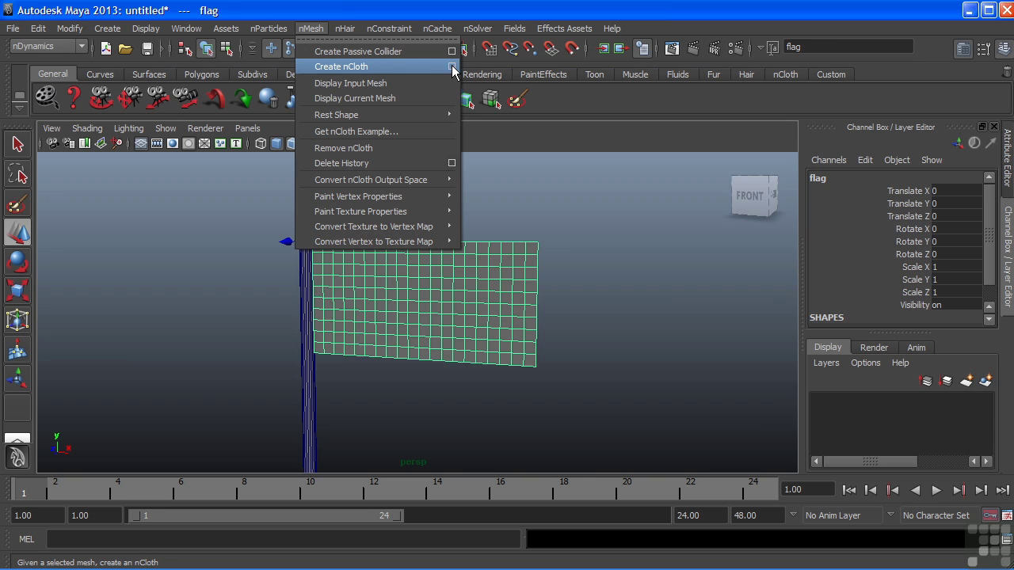
{"action": "left_click", "coordinate": [452, 67]}
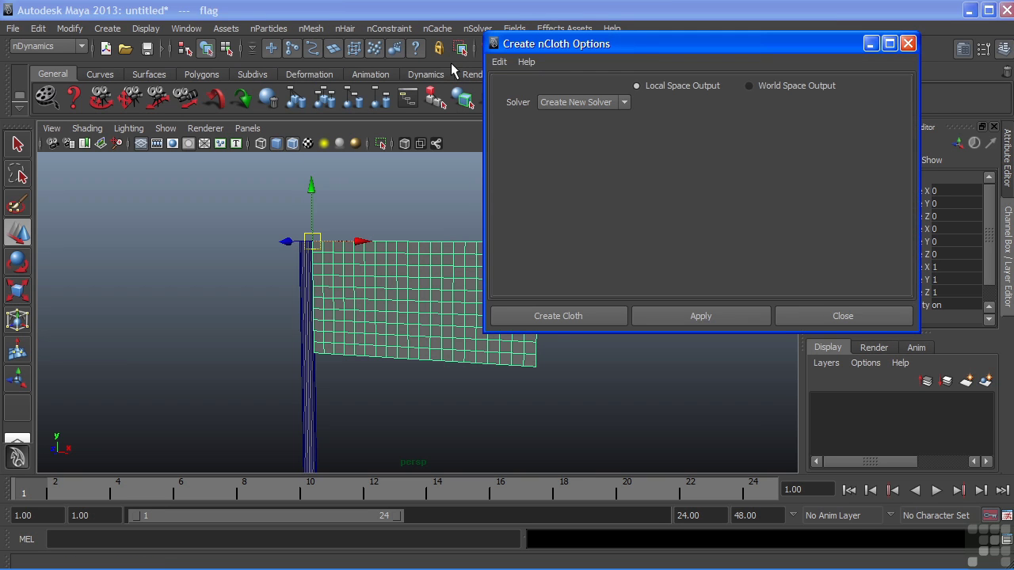
{"action": "left_click_drag", "start_coordinate": [548, 50], "coordinate": [504, 50]}
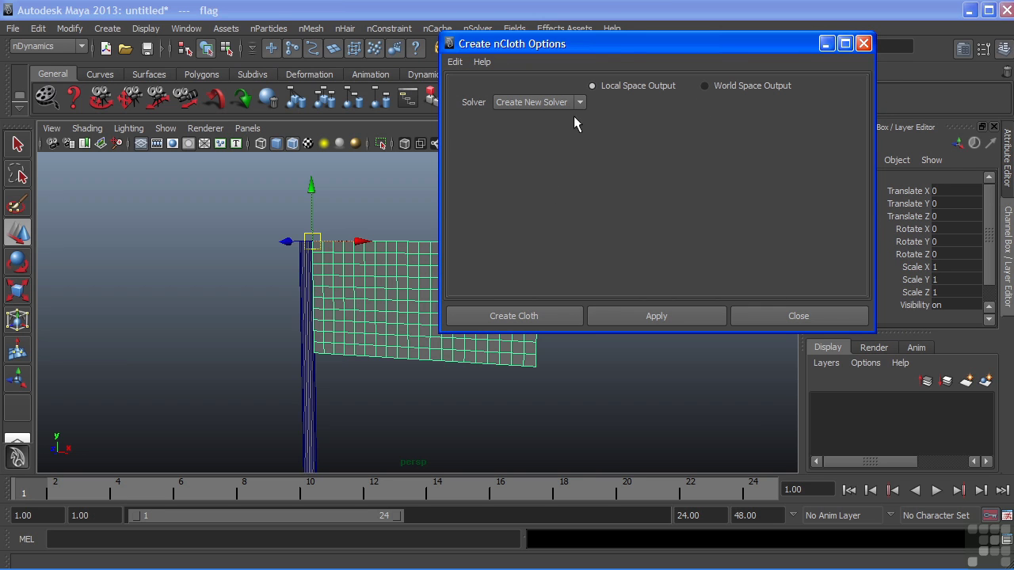
{"action": "left_click", "coordinate": [525, 103]}
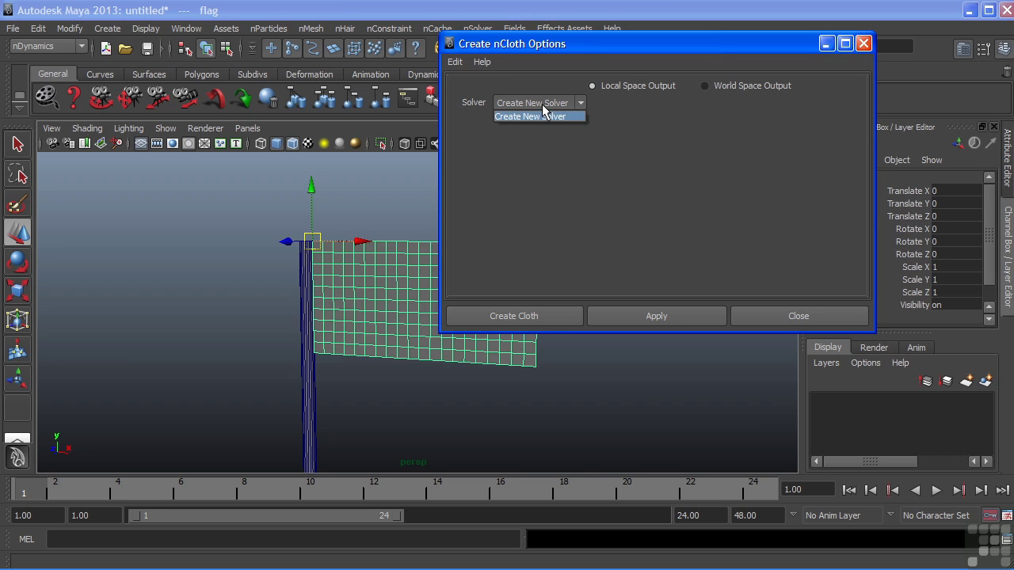
{"action": "left_click", "coordinate": [539, 116]}
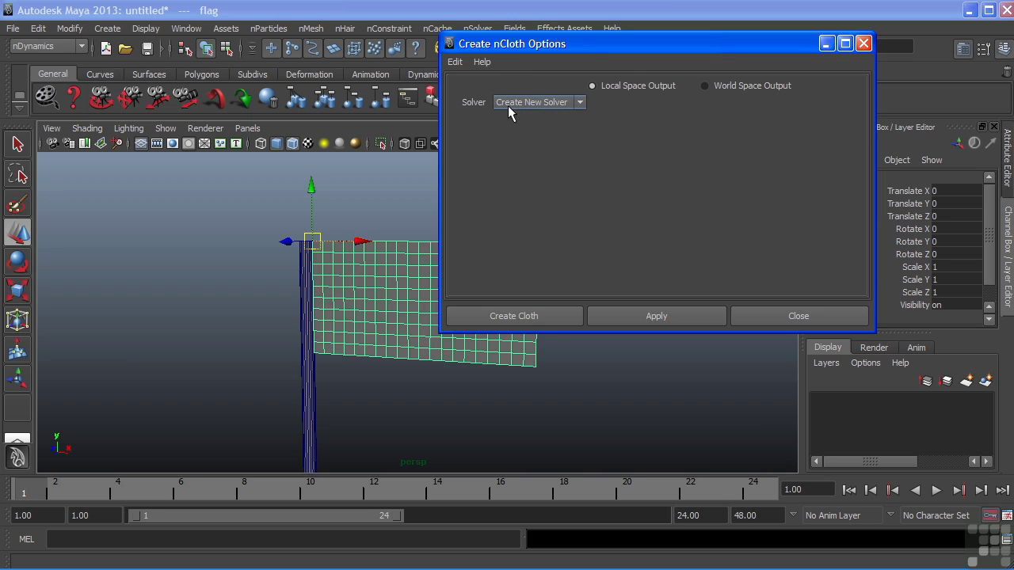
{"action": "left_click", "coordinate": [500, 313]}
- Set the playback end time to 5000 frames
{"action": "mouse_move", "coordinate": [525, 306]}
{"action": "right_mouse_down", "text": "alt"}
{"action": "mouse_move", "coordinate": [293, 324]}
{"action": "mouse_move", "coordinate": [289, 285]}
{"action": "mouse_move", "coordinate": [330, 288]}
{"action": "right_mouse_up", "text": "alt"}
{"action": "left_click_drag", "start_coordinate": [335, 271], "coordinate": [373, 277], "text": "alt"}
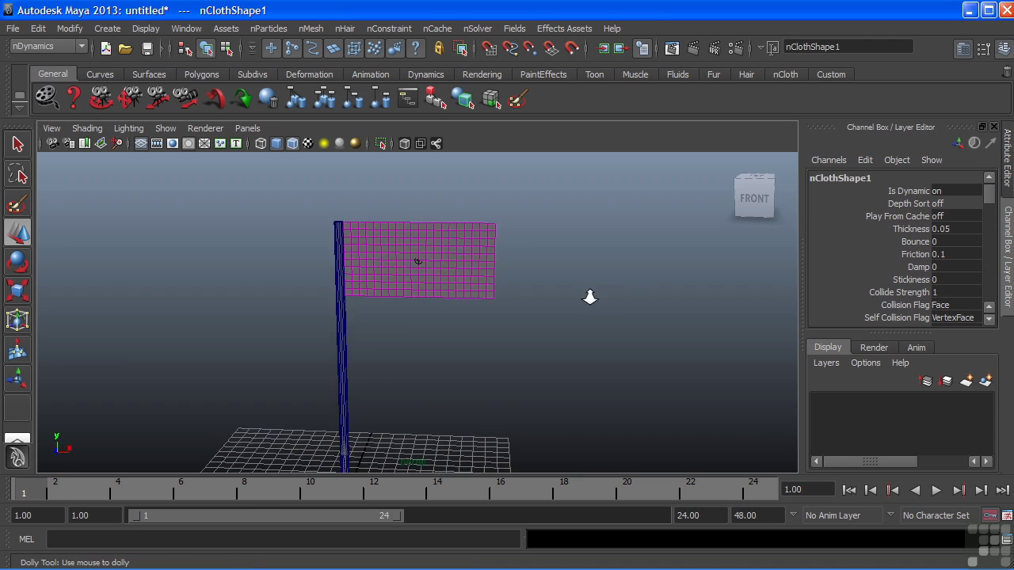
{"action": "mouse_move", "coordinate": [588, 293]}
{"action": "left_mouse_down", "text": "alt"}
{"action": "mouse_move", "coordinate": [355, 362]}
{"action": "mouse_move", "coordinate": [400, 313]}
{"action": "left_mouse_up", "text": "alt"}
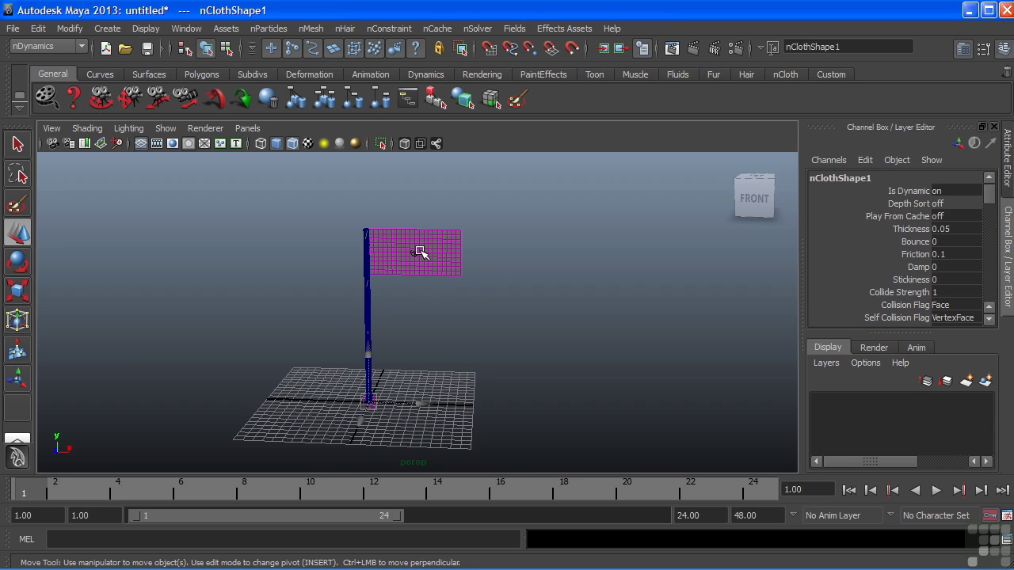
{"action": "double_click", "coordinate": [716, 515]}
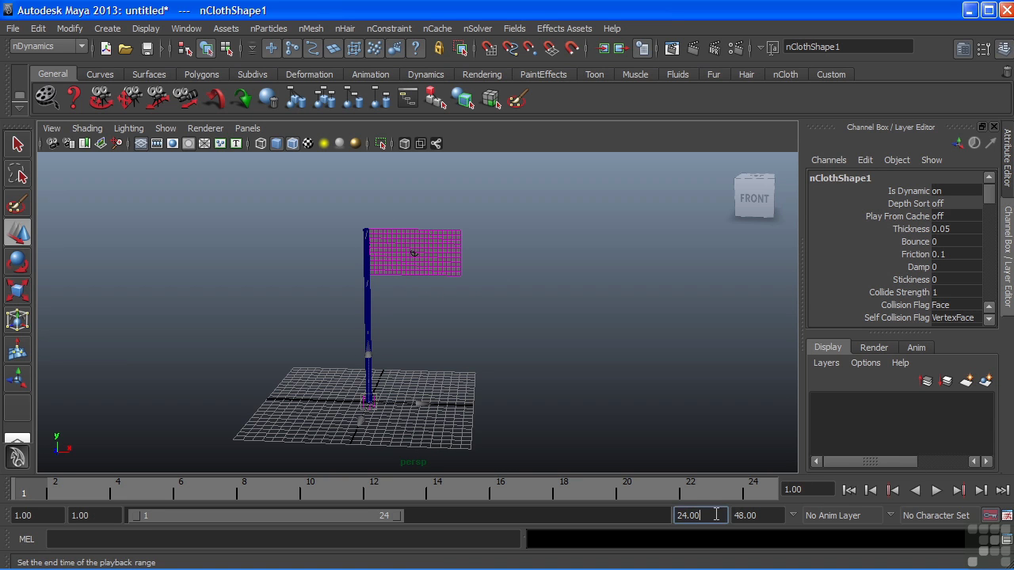
{"action": "type", "text": "50"}
{"action": "type", "text": "00"}
{"action": "key", "text": "Return"}
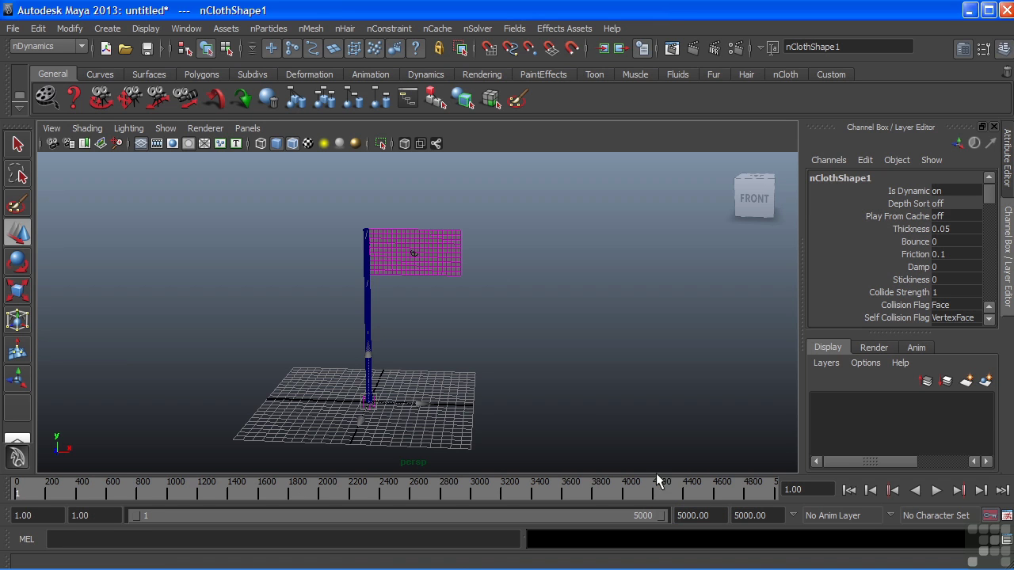
- Play, rewind and replay the simulation, watching the unattached flag fall
{"action": "left_click", "coordinate": [937, 491]}
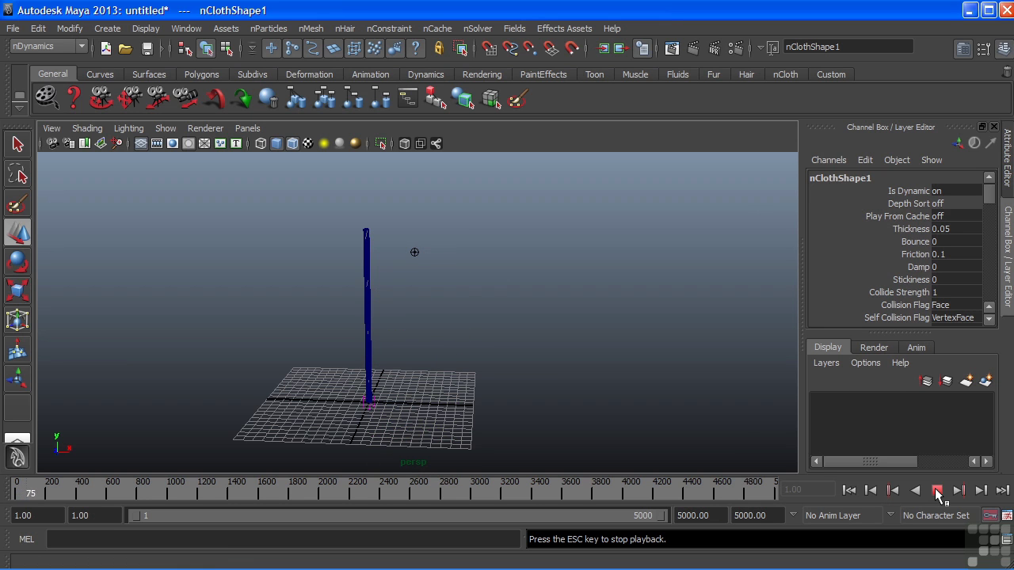
{"action": "left_click", "coordinate": [937, 491]}
{"action": "left_click", "coordinate": [849, 490]}
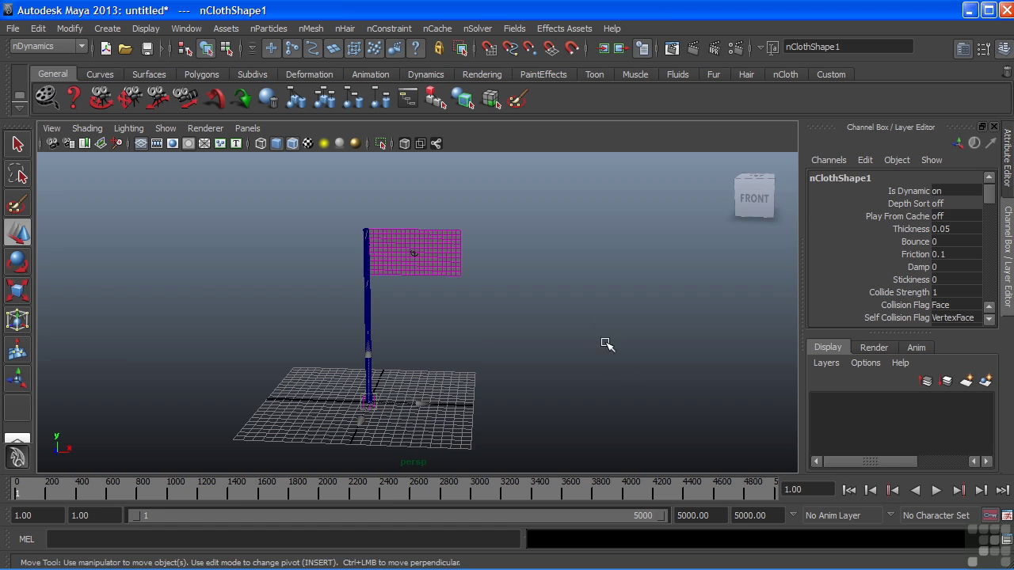
{"action": "mouse_move", "coordinate": [606, 344]}
{"action": "left_mouse_down", "text": "alt"}
{"action": "mouse_move", "coordinate": [585, 374]}
{"action": "mouse_move", "coordinate": [577, 319]}
{"action": "left_mouse_up", "text": "alt"}
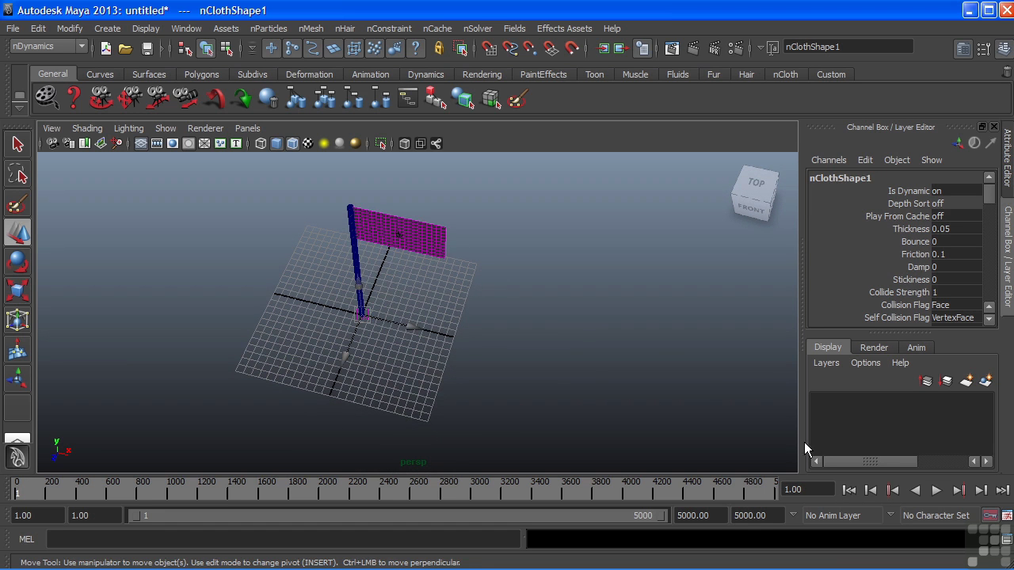
{"action": "left_click", "coordinate": [937, 491]}
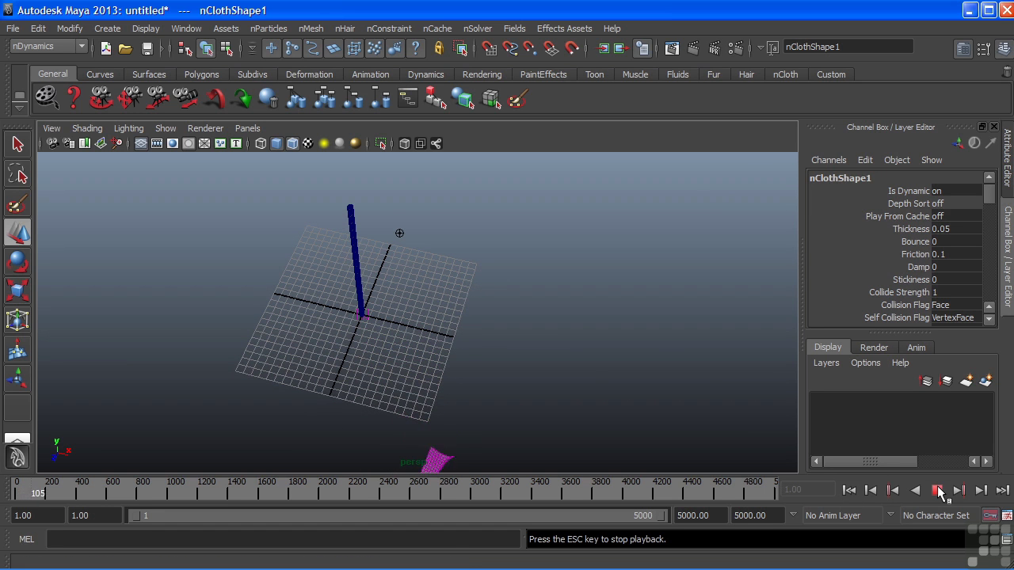
{"action": "left_click", "coordinate": [937, 491]}
- Rewind to frame 1 and frame the hanging flag from the front
{"action": "left_click", "coordinate": [849, 490]}
{"action": "left_click_drag", "start_coordinate": [335, 340], "coordinate": [347, 287], "text": "alt"}
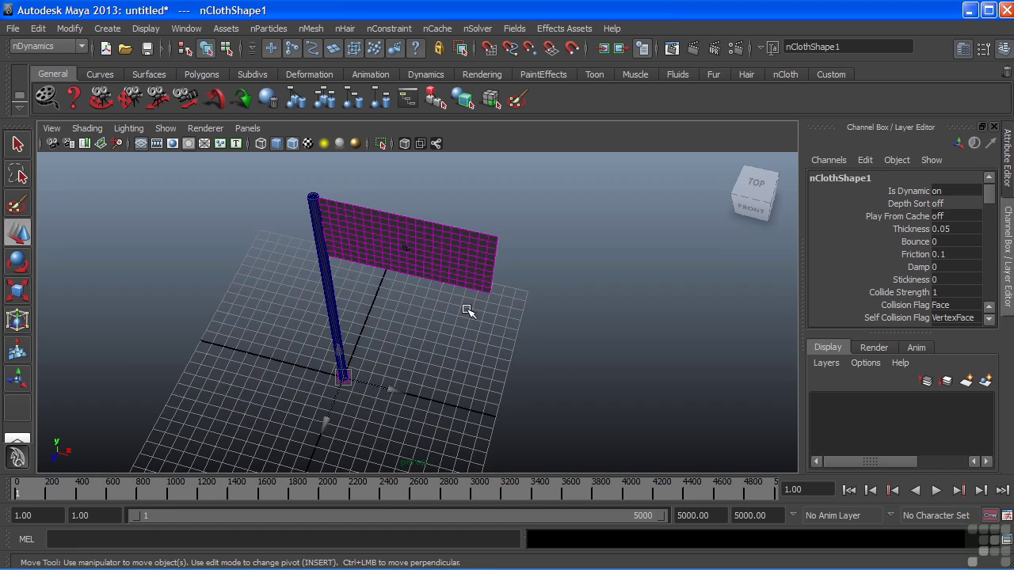
{"action": "mouse_move", "coordinate": [468, 310]}
{"action": "left_mouse_down", "text": "alt"}
{"action": "mouse_move", "coordinate": [468, 357]}
{"action": "mouse_move", "coordinate": [502, 309]}
{"action": "mouse_move", "coordinate": [484, 346]}
{"action": "mouse_move", "coordinate": [388, 247]}
{"action": "left_mouse_up", "text": "alt"}
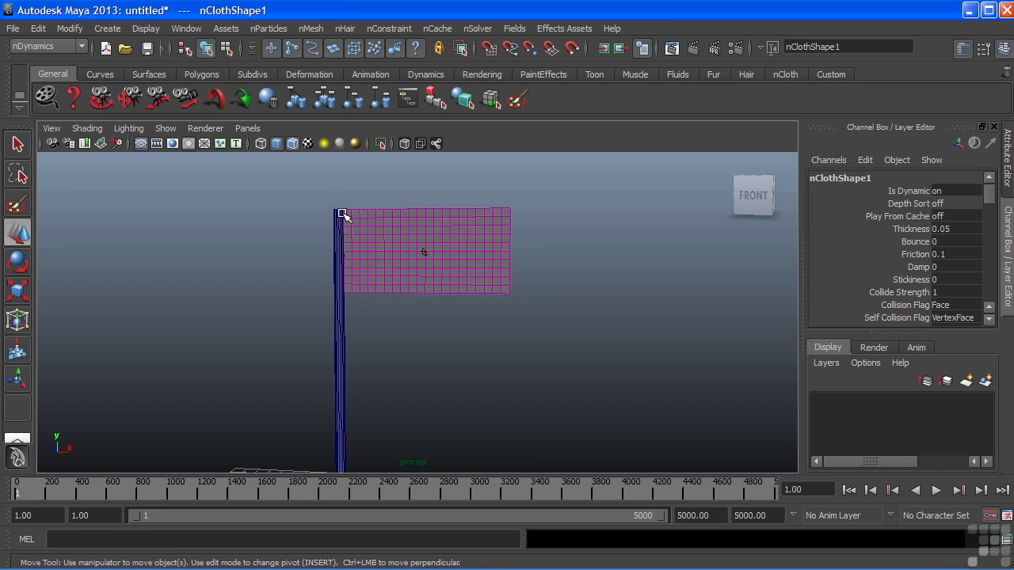
{"action": "right_click_drag", "start_coordinate": [369, 325], "coordinate": [442, 335], "text": "alt"}
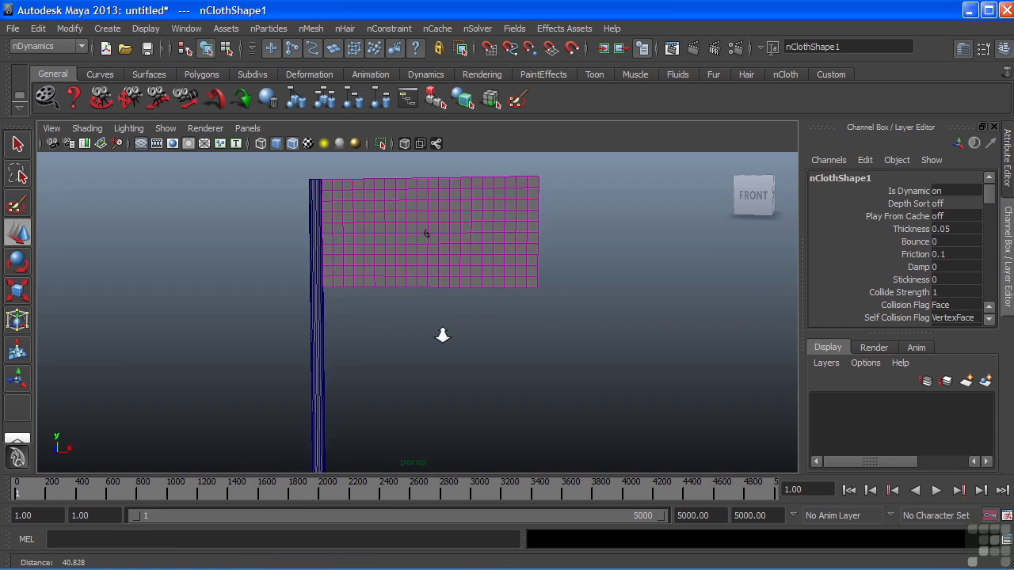
{"action": "middle_click_drag", "start_coordinate": [442, 335], "coordinate": [495, 371], "text": "alt"}
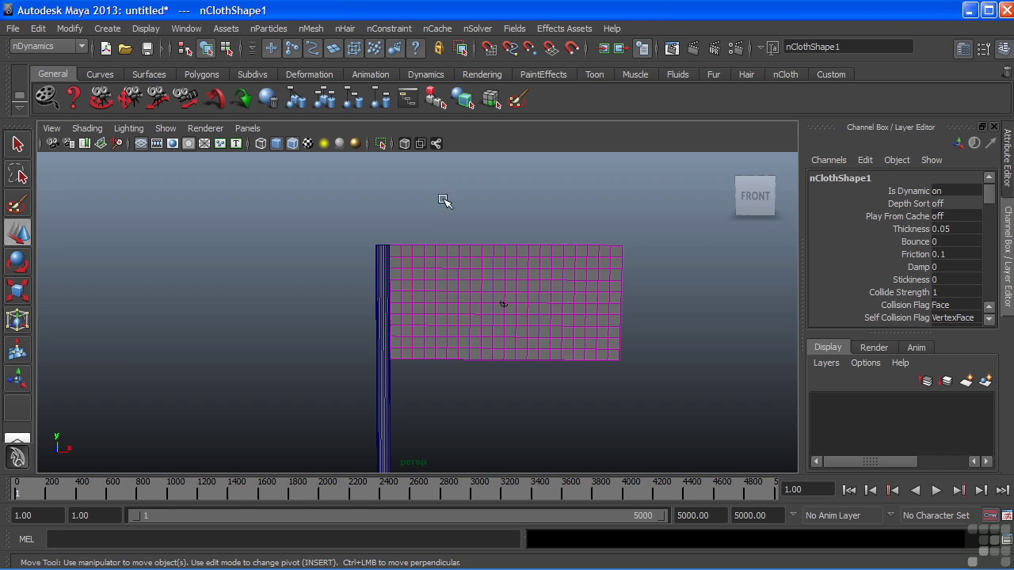
{"action": "left_click", "coordinate": [438, 286]}
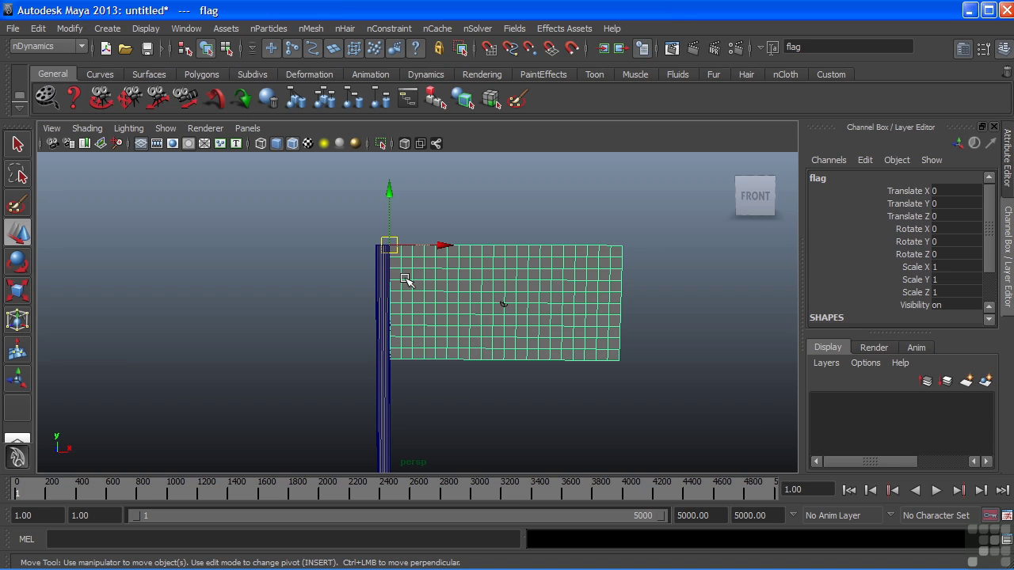
{"action": "left_click", "coordinate": [394, 29]}
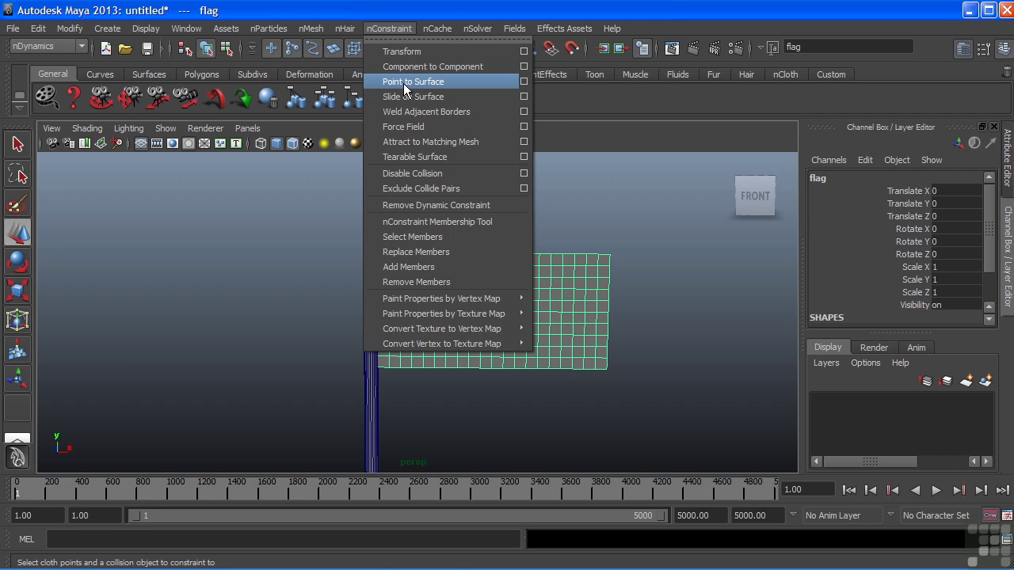
{"action": "left_click", "coordinate": [297, 204]}
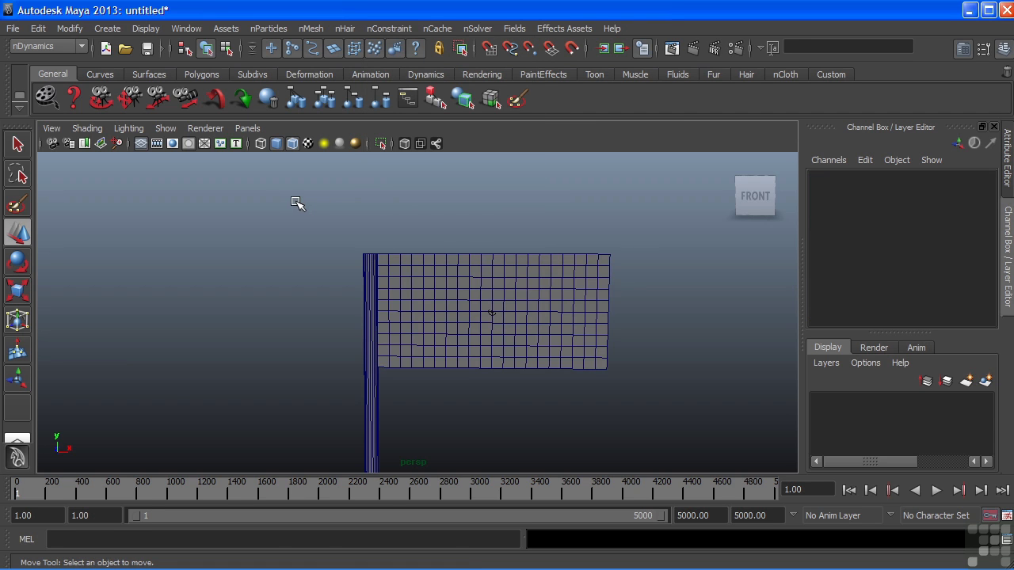
{"action": "left_click", "coordinate": [370, 267]}
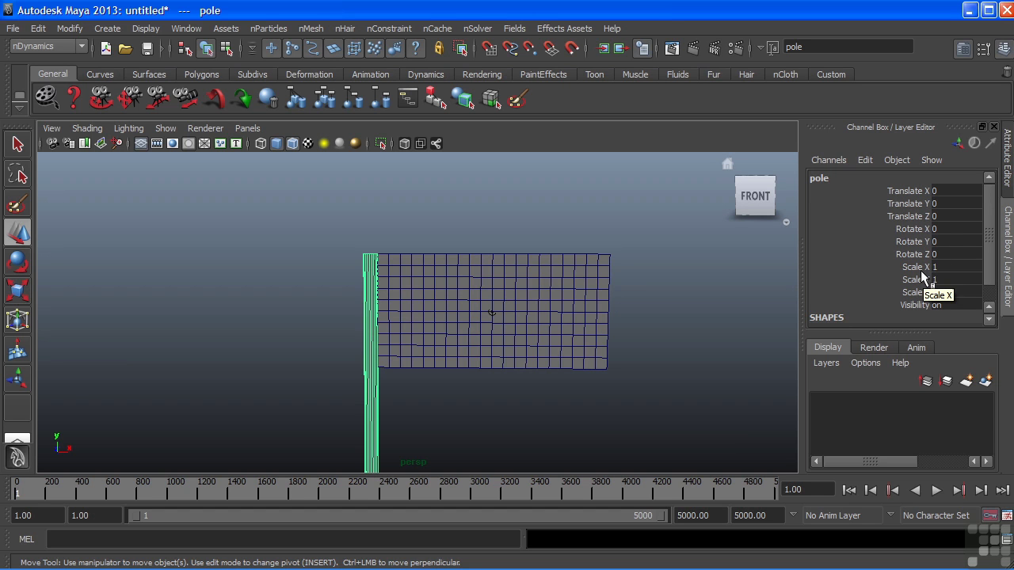
{"action": "left_click", "coordinate": [507, 288]}
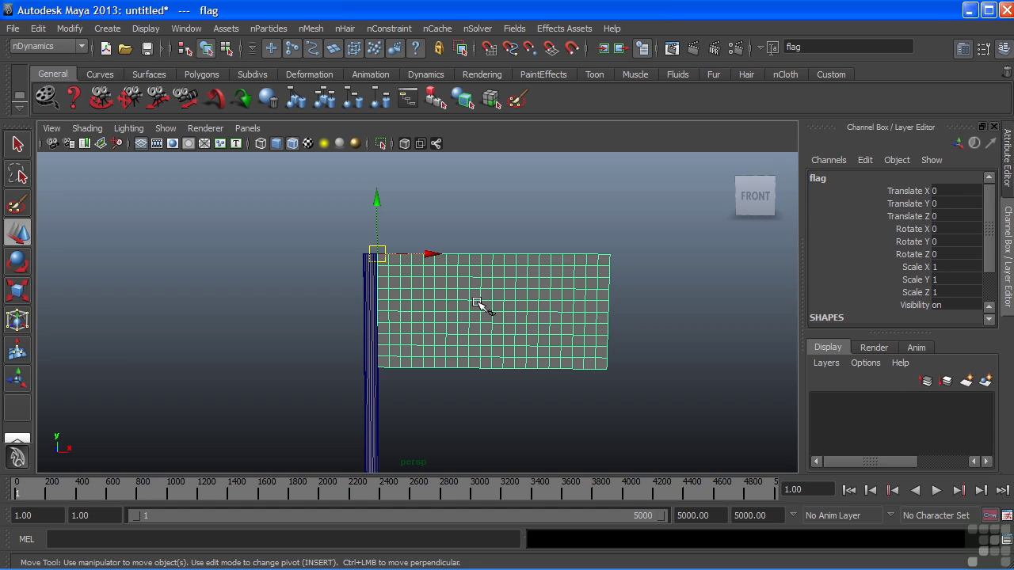
- Select the pole and make it an nMesh passive collider
{"action": "left_click", "coordinate": [370, 296]}
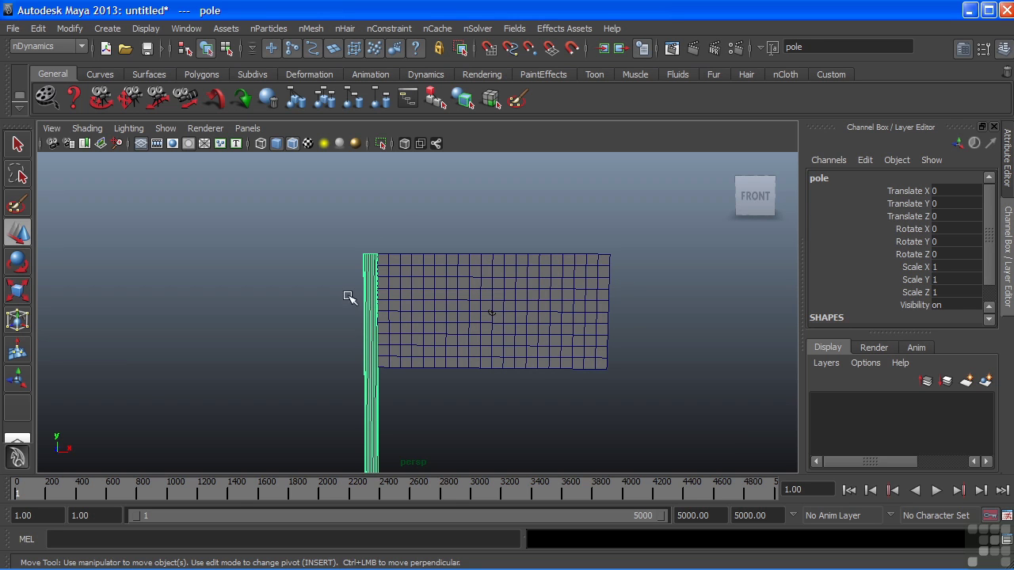
{"action": "left_click", "coordinate": [318, 29]}
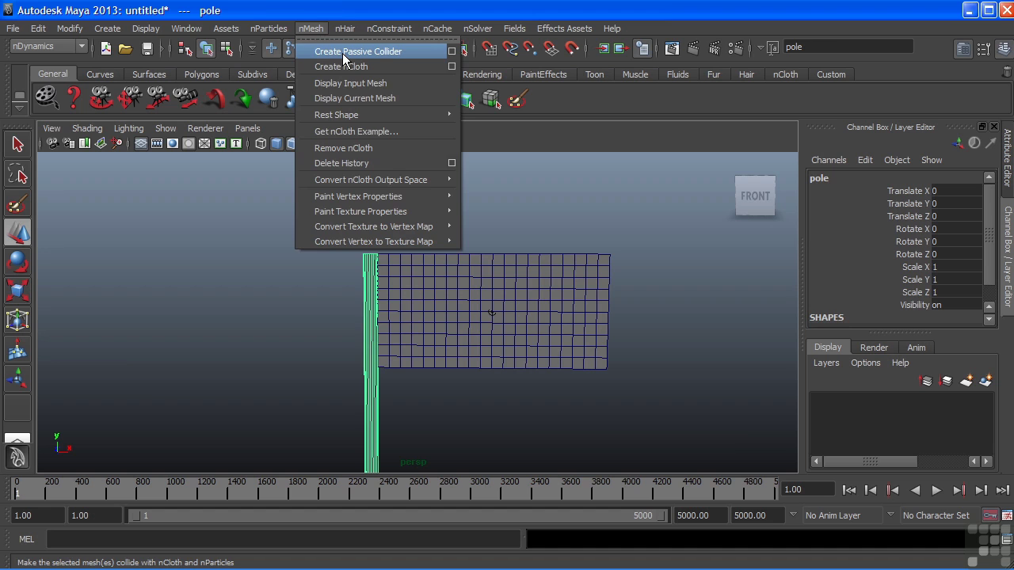
{"action": "left_click", "coordinate": [342, 53]}
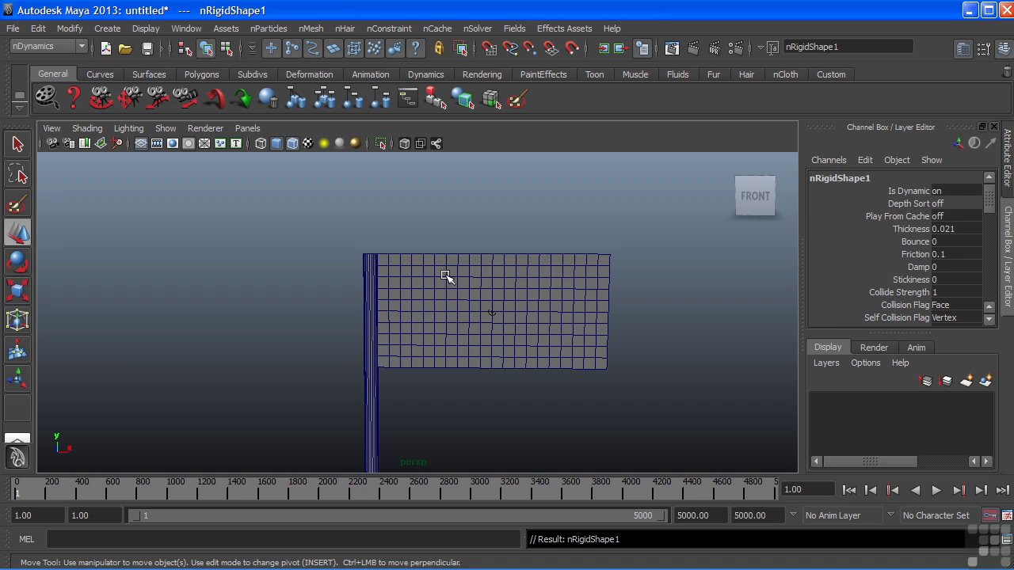
- Put the flag into vertex mode and frame its pole-side edge up close
{"action": "left_click", "coordinate": [422, 290]}
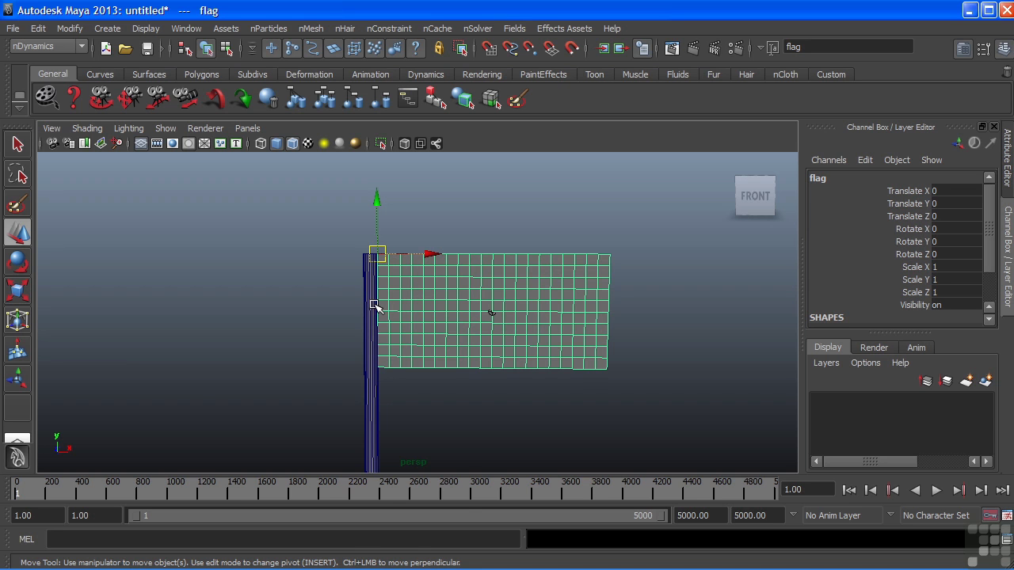
{"action": "right_click_drag", "start_coordinate": [373, 304], "coordinate": [325, 267]}
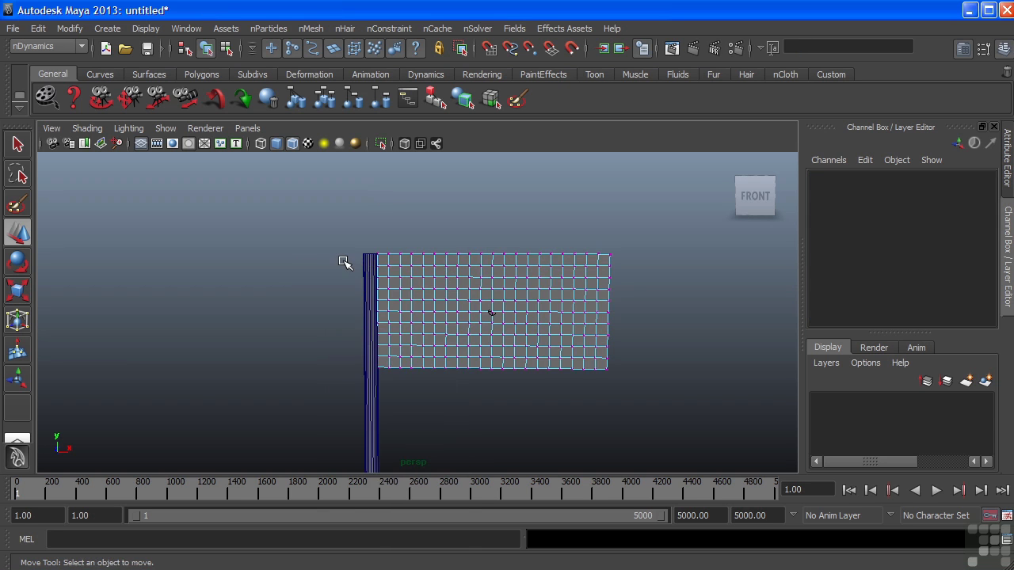
{"action": "left_click_drag", "start_coordinate": [357, 241], "coordinate": [381, 402]}
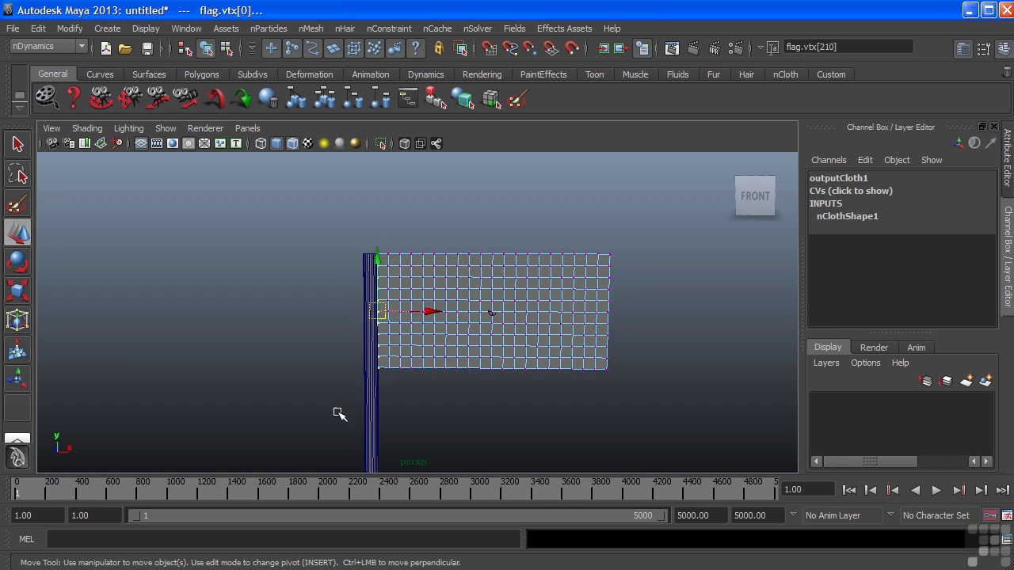
{"action": "right_click_drag", "start_coordinate": [314, 407], "coordinate": [423, 403], "text": "alt"}
{"action": "left_click_drag", "start_coordinate": [453, 321], "coordinate": [452, 315], "text": "alt"}
{"action": "left_click_drag", "start_coordinate": [379, 287], "coordinate": [380, 288], "text": "alt"}
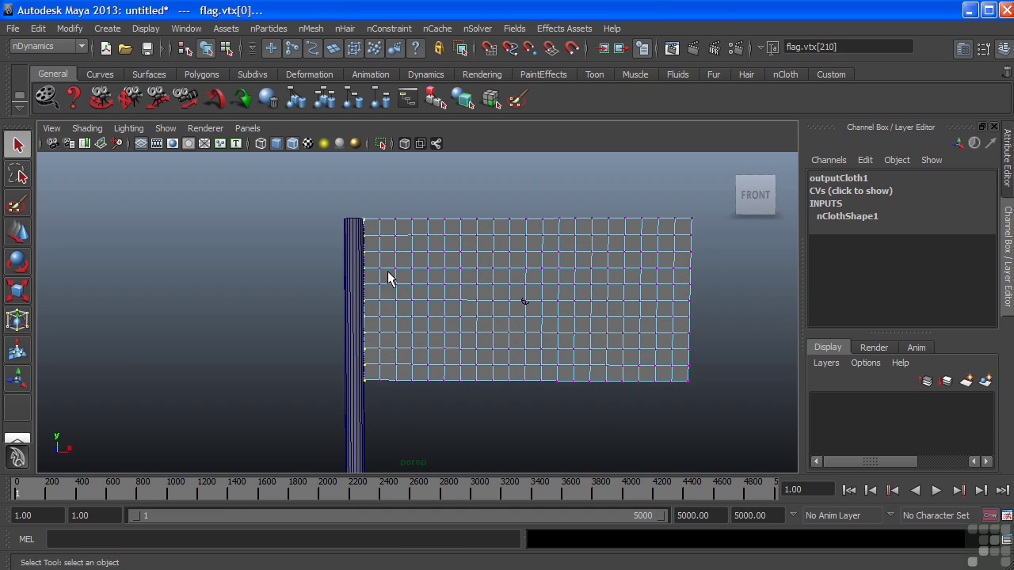
{"action": "key", "text": "q"}
- Select the flag's left-edge vertices, including both corner vertices, plus the pole
{"action": "left_click", "coordinate": [393, 254]}
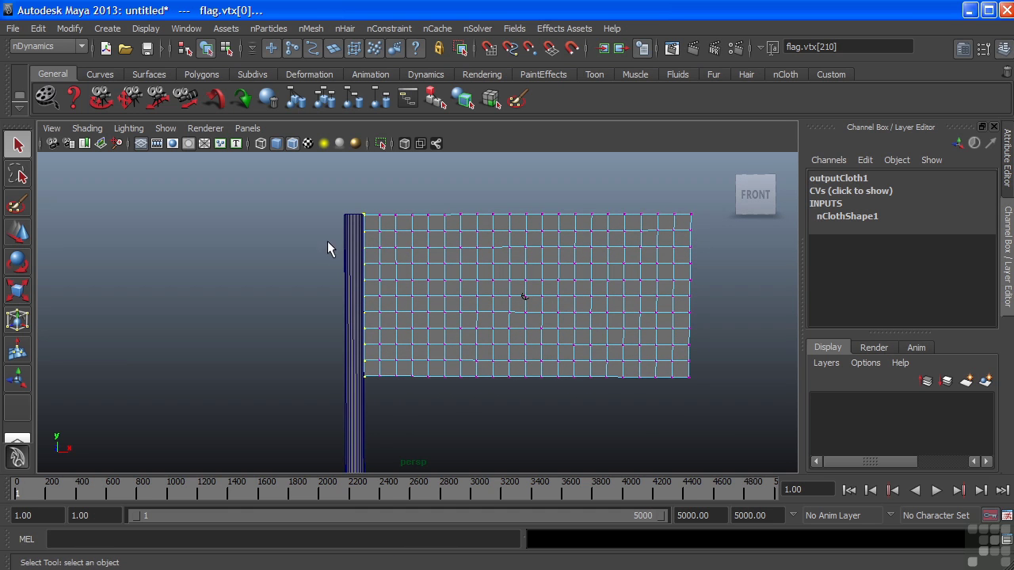
{"action": "left_click_drag", "start_coordinate": [329, 245], "coordinate": [371, 350]}
{"action": "left_click", "coordinate": [360, 362], "text": "shift"}
{"action": "left_click", "coordinate": [364, 211], "text": "shift"}
{"action": "left_click", "coordinate": [352, 249]}
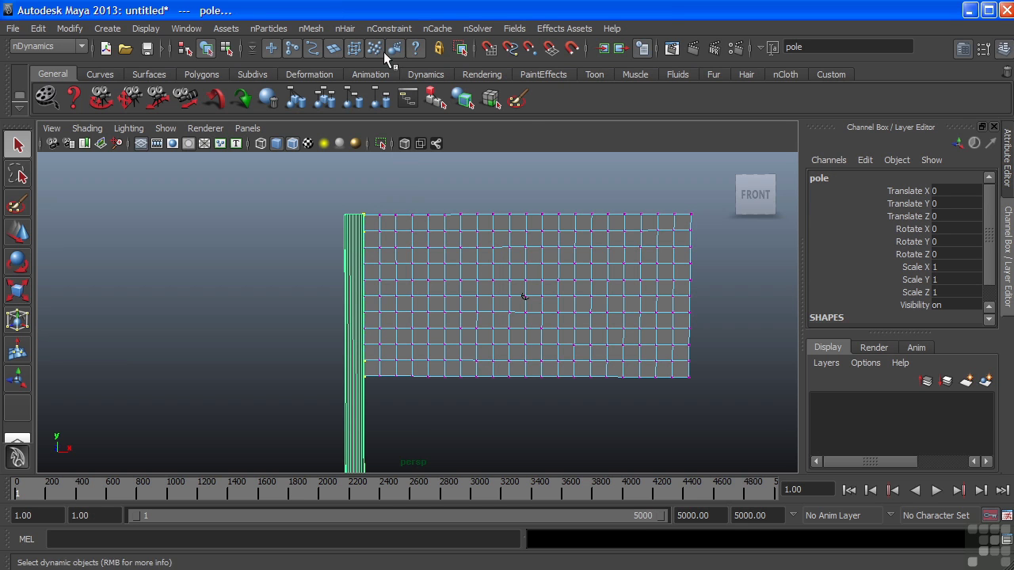
- Apply nConstraint > Point to Surface, creating dynamicConstraintShape1 between the edge vertices and pole
{"action": "left_click", "coordinate": [384, 27]}
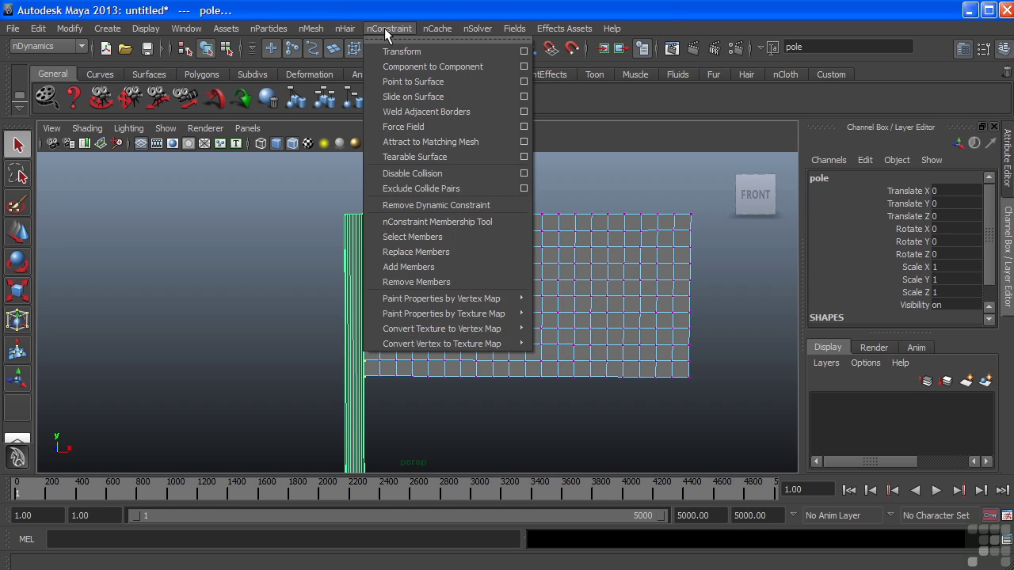
{"action": "left_click", "coordinate": [404, 81]}
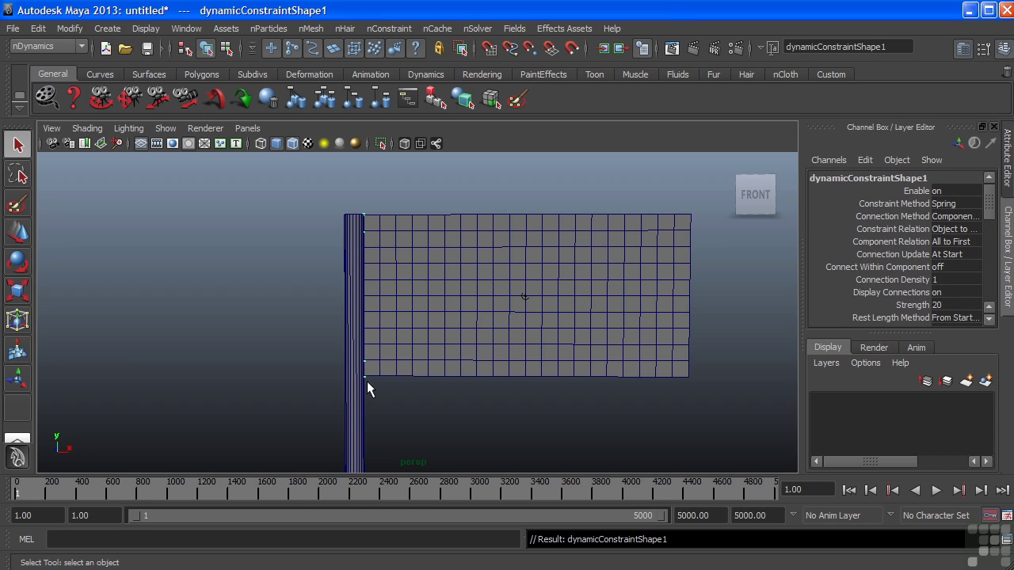
- Zoom out to show the whole pole, play and stop the simulation twice, then rewind
{"action": "right_click_drag", "start_coordinate": [468, 351], "coordinate": [247, 362], "text": "alt"}
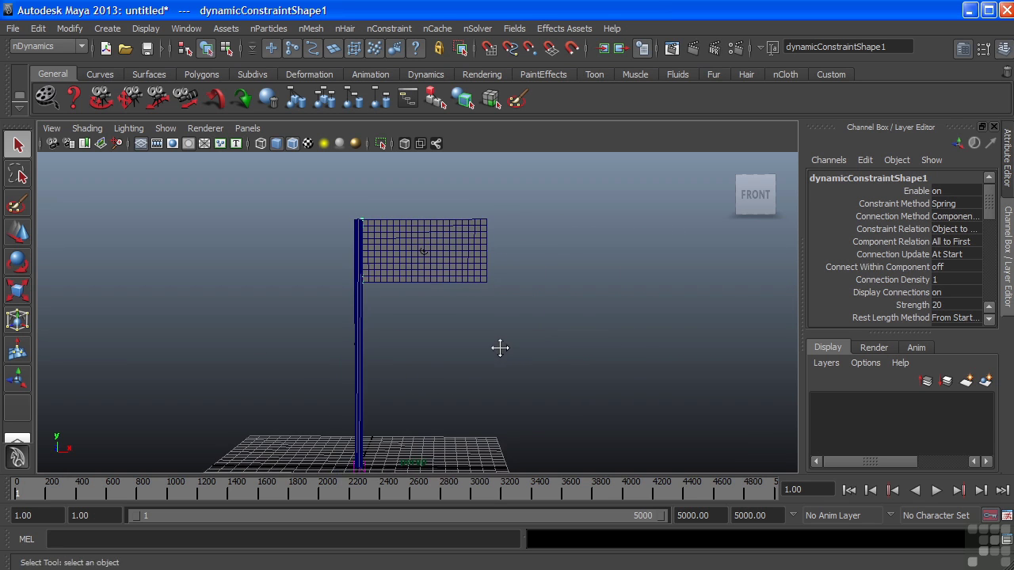
{"action": "middle_click_drag", "start_coordinate": [459, 335], "coordinate": [493, 338], "text": "alt"}
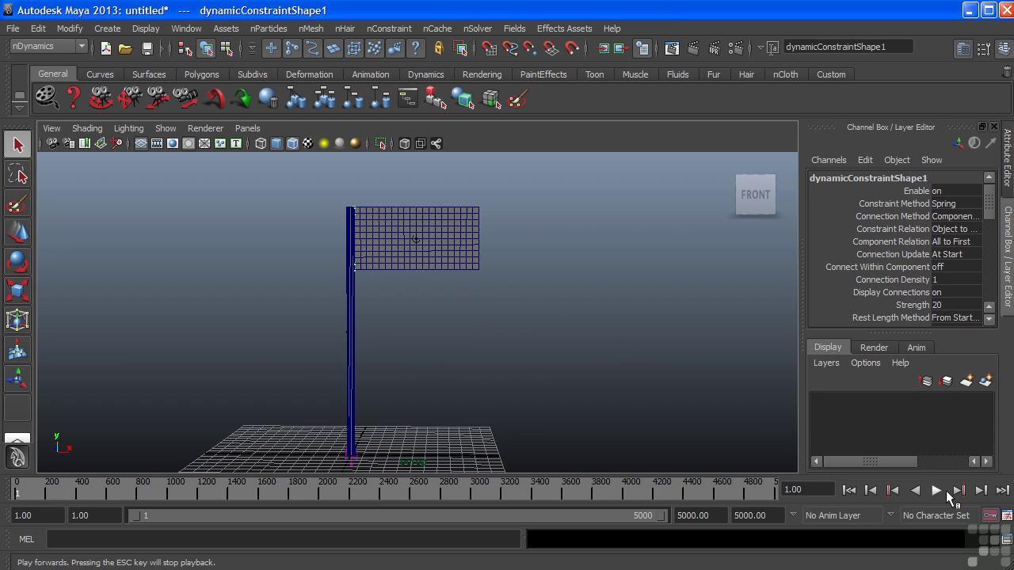
{"action": "left_click", "coordinate": [935, 490]}
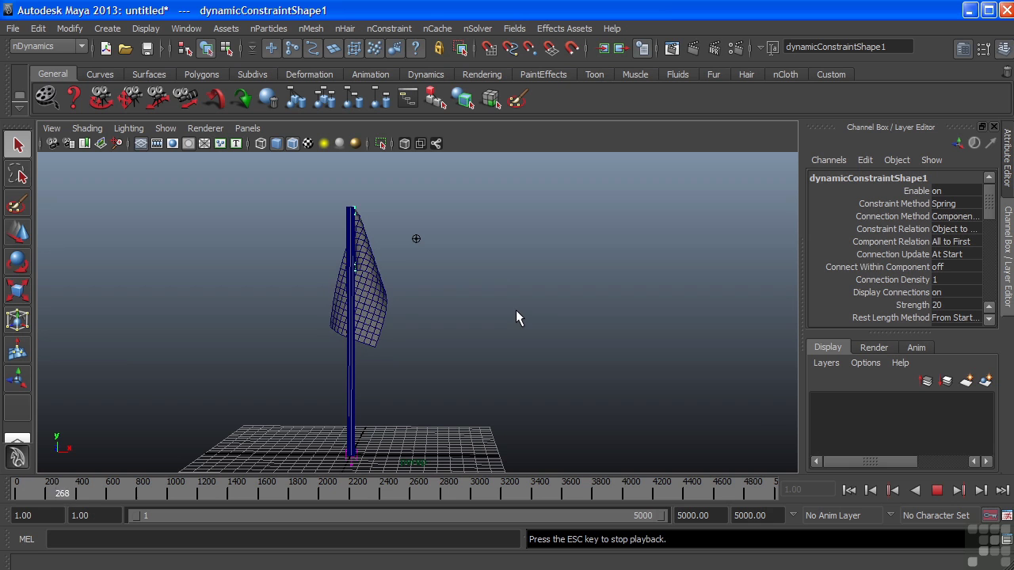
{"action": "left_click", "coordinate": [937, 490]}
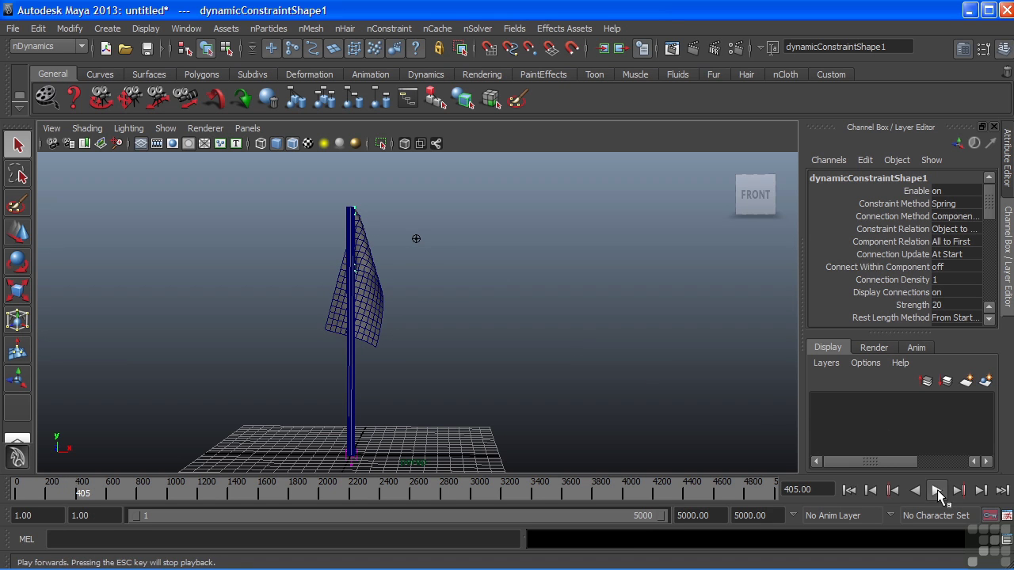
{"action": "left_click", "coordinate": [937, 490]}
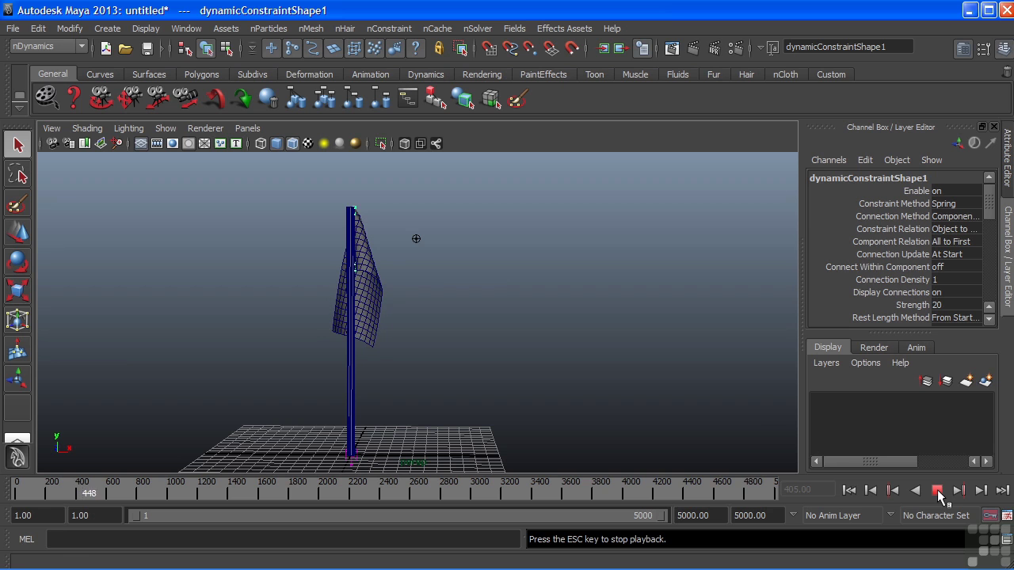
{"action": "left_click", "coordinate": [937, 490]}
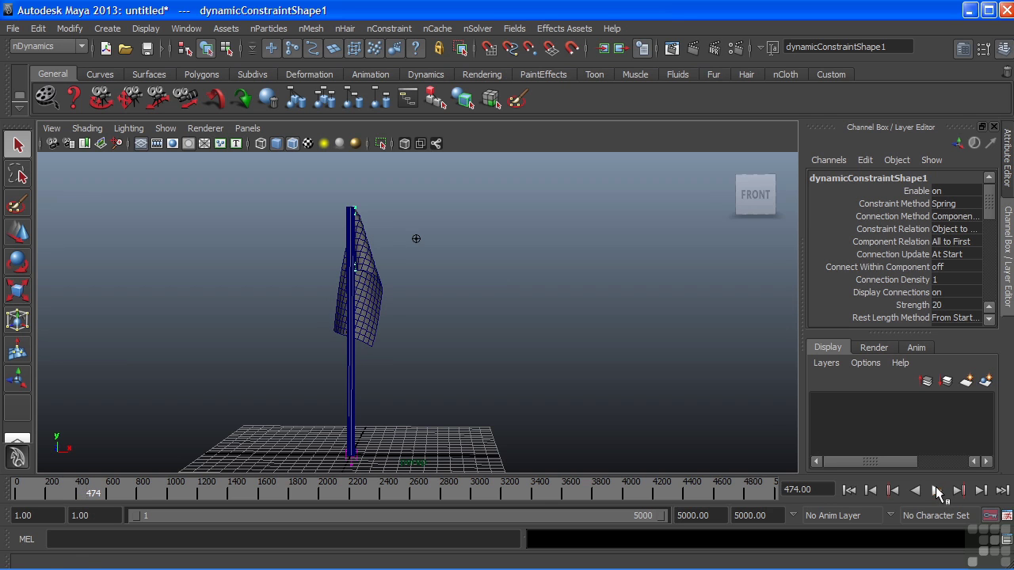
{"action": "left_click", "coordinate": [848, 490]}
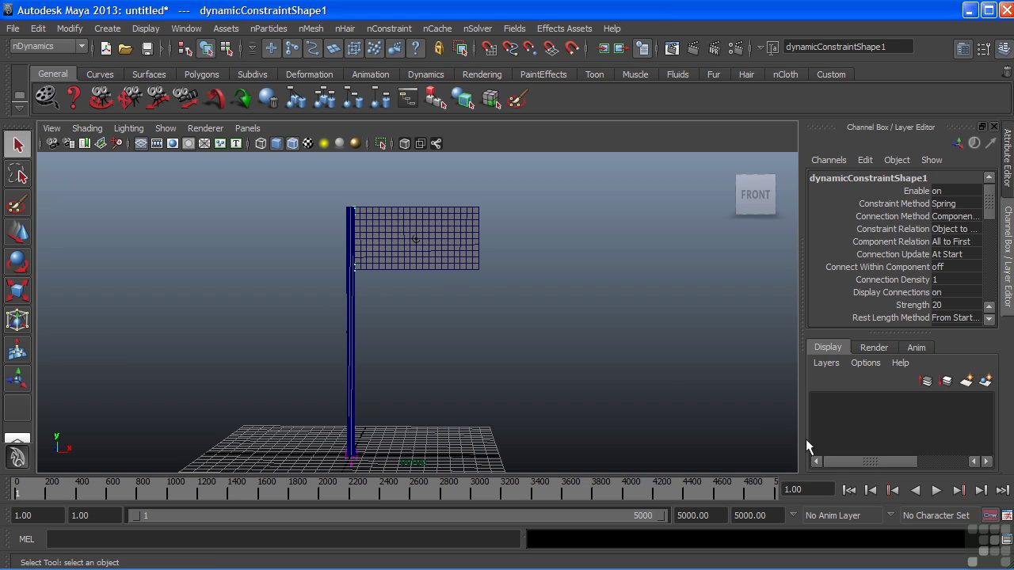
- Replay the flag simulation from the start, then go back to frame 1
{"action": "left_click", "coordinate": [937, 490]}
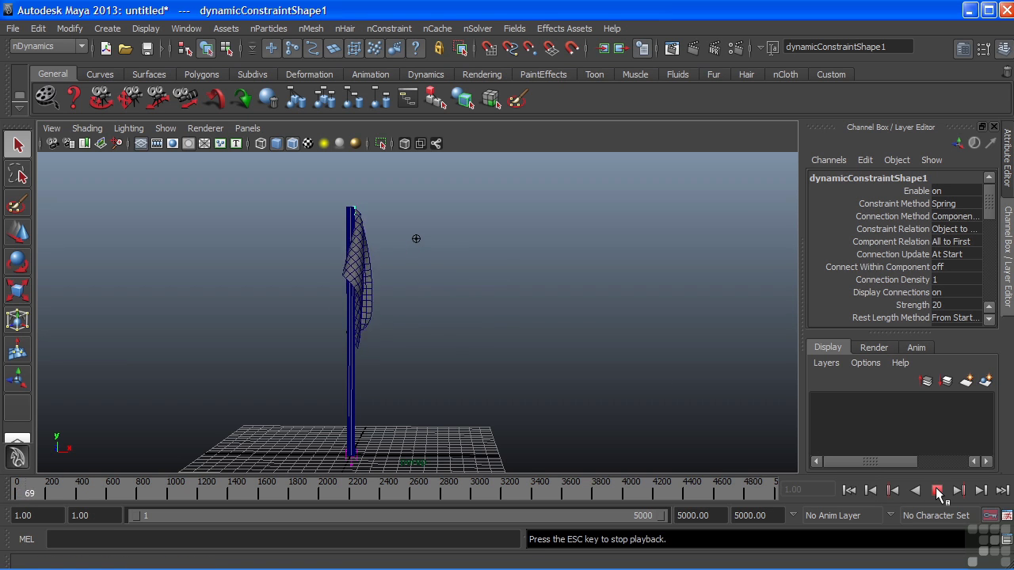
{"action": "left_click", "coordinate": [937, 490]}
{"action": "left_click", "coordinate": [848, 490]}
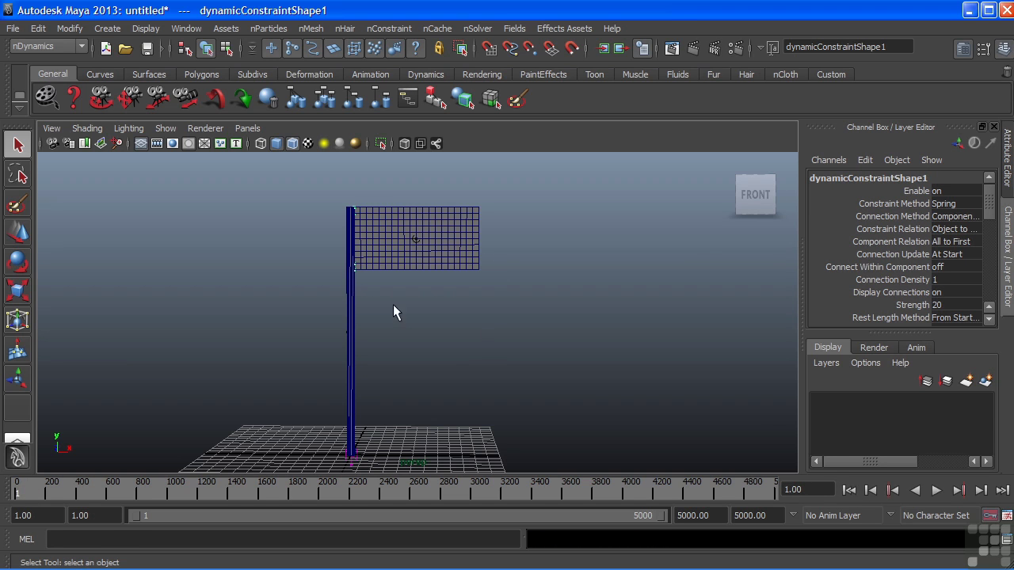